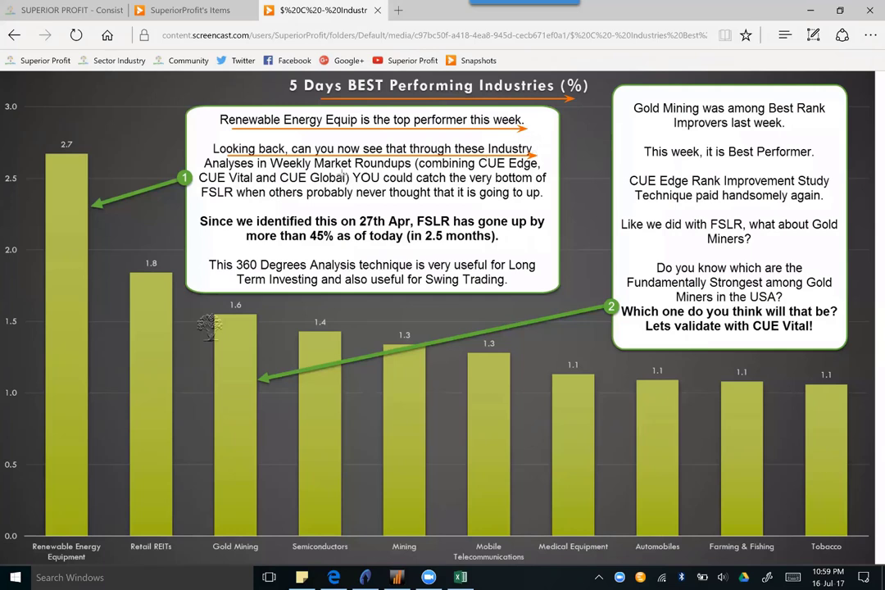
# - Underline with arrows the rest of the "Looking back" paragraph in callout 1, down to "never thought that it is going to up"
pyautogui.moveTo(204, 169); pyautogui.dragTo(538, 167)
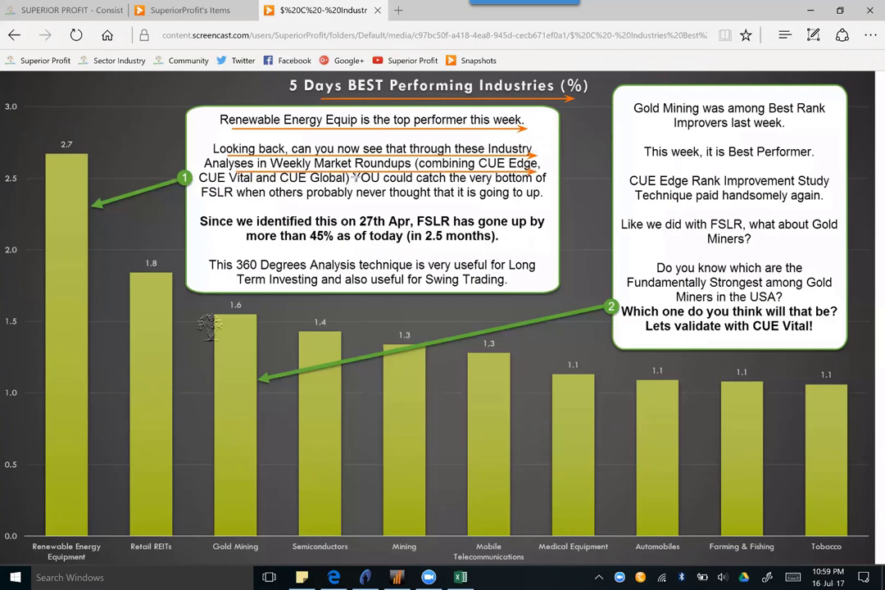
pyautogui.moveTo(199, 185); pyautogui.dragTo(545, 182)
pyautogui.moveTo(217, 200); pyautogui.dragTo(348, 200)
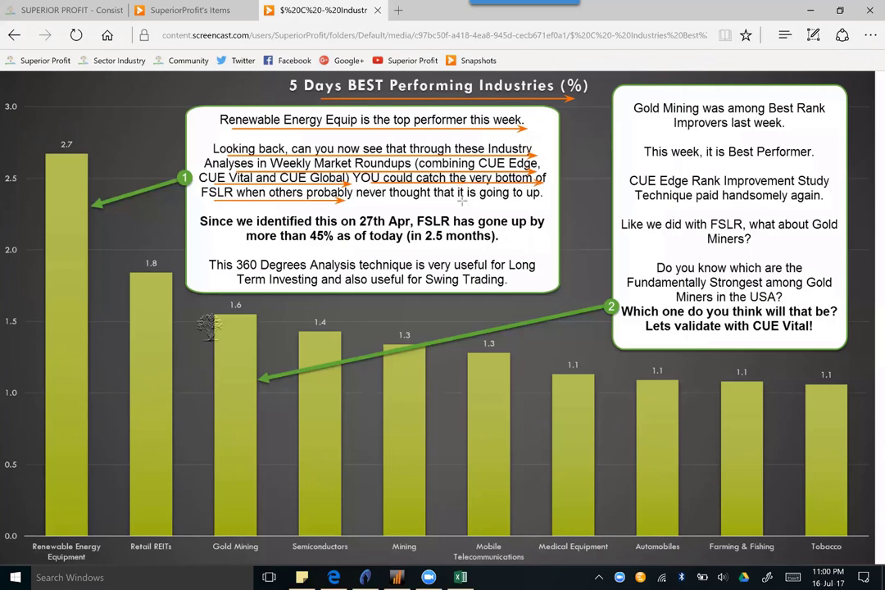
pyautogui.moveTo(461, 199); pyautogui.dragTo(537, 199)
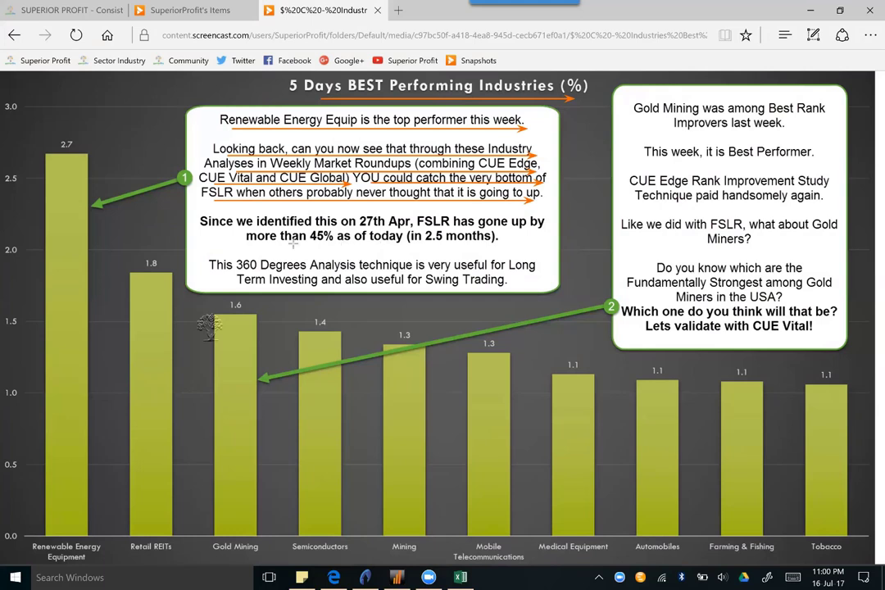
# - Underline with arrows the bold FSLR 45% gain statement and the 360 Degrees Analysis technique lines in callout 1
pyautogui.moveTo(200, 230); pyautogui.dragTo(545, 230)
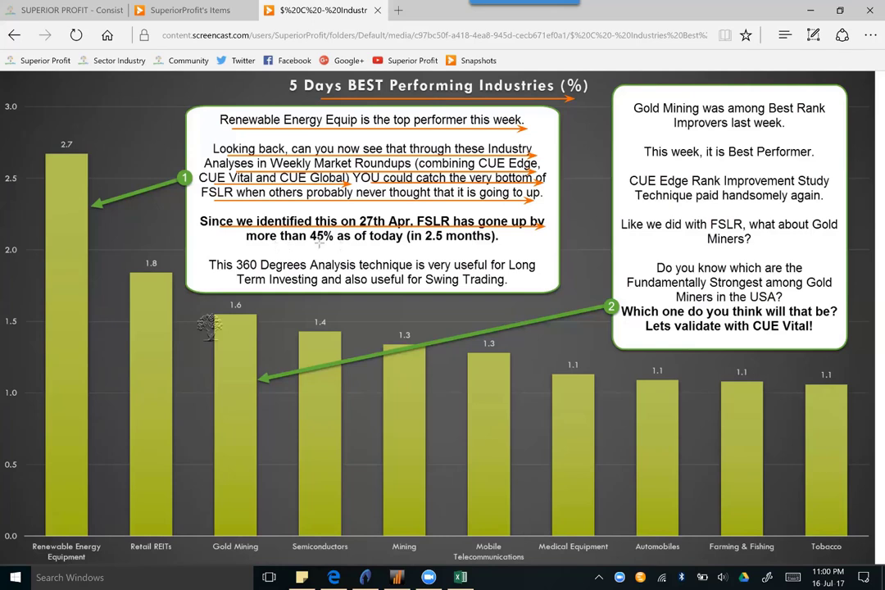
pyautogui.moveTo(275, 244); pyautogui.dragTo(500, 244)
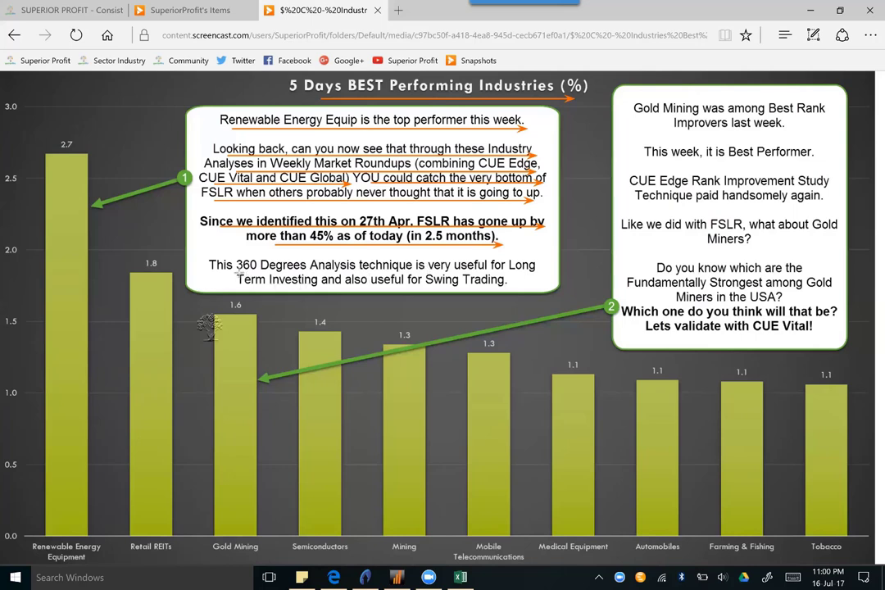
pyautogui.moveTo(237, 271); pyautogui.dragTo(536, 271)
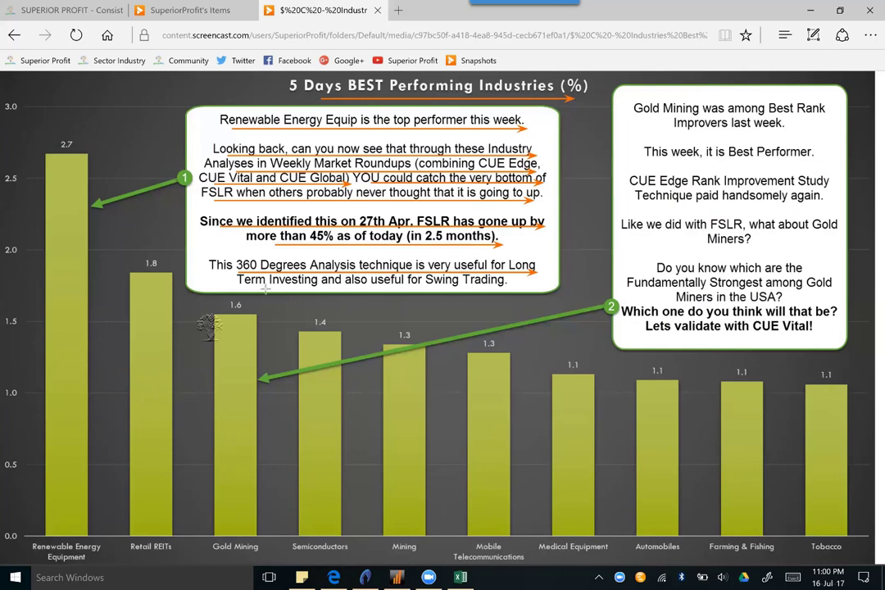
pyautogui.moveTo(262, 283); pyautogui.dragTo(513, 283)
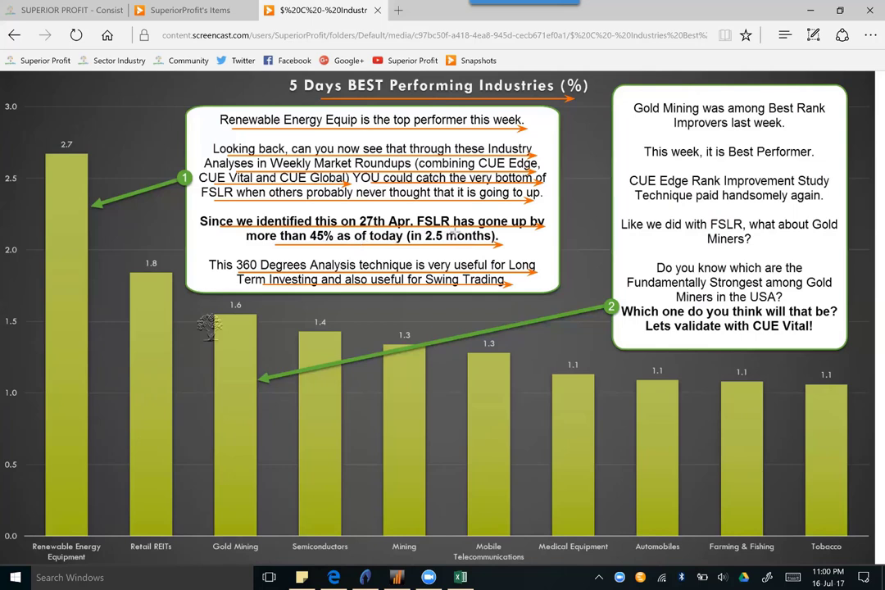
pyautogui.moveTo(401, 216); pyautogui.dragTo(381, 207)
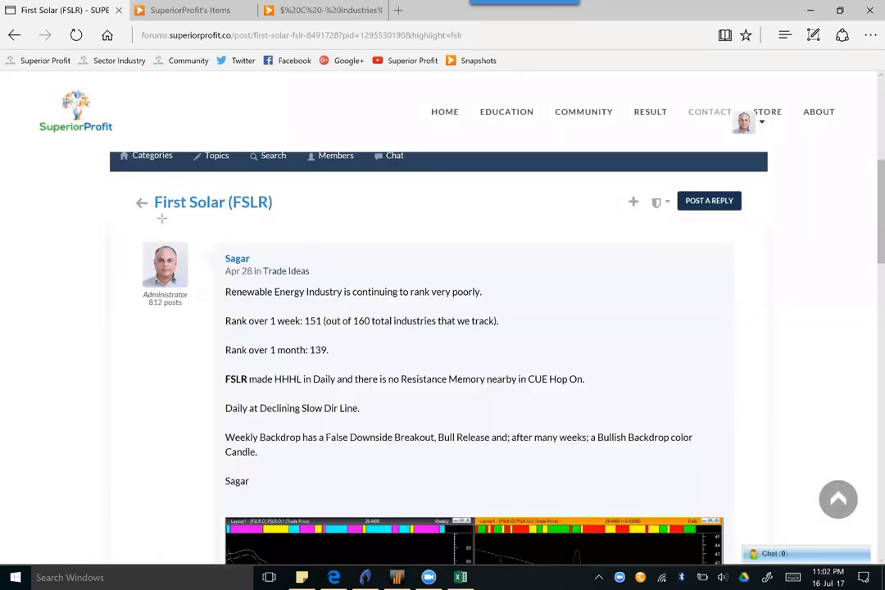
# - Underline the First Solar (FSLR) post heading and mark the latest lows, dotted support level and last candle on its weekly chart with arrows
pyautogui.moveTo(161, 218); pyautogui.dragTo(282, 218)
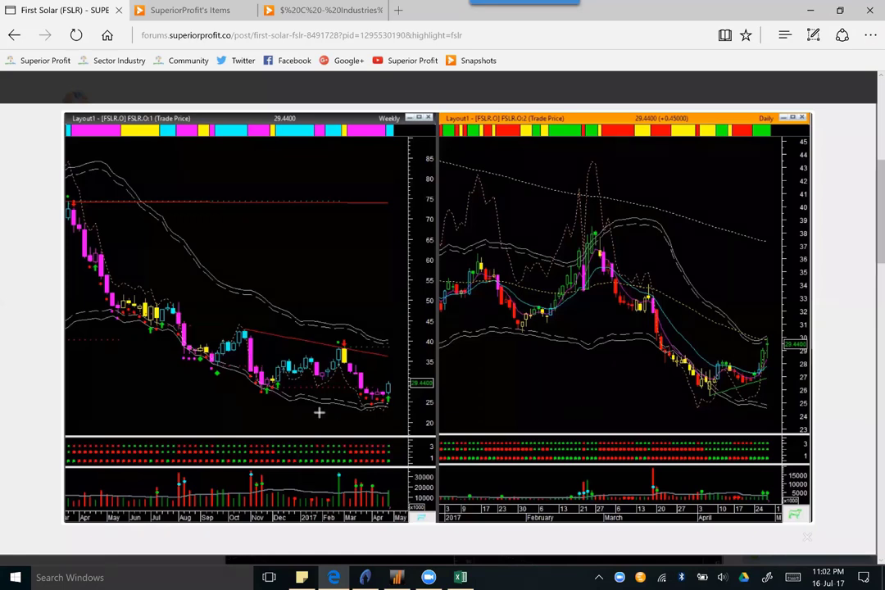
pyautogui.moveTo(318, 413); pyautogui.dragTo(383, 399)
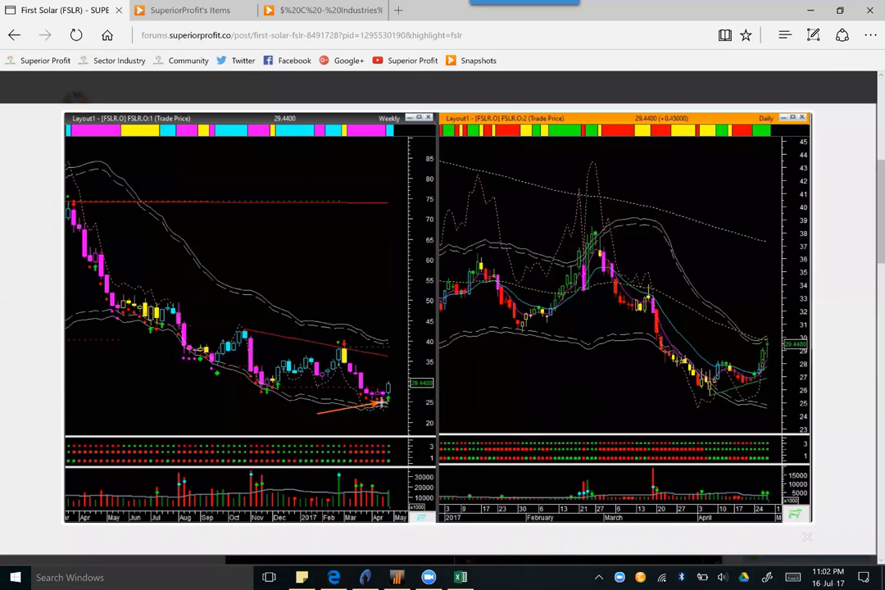
pyautogui.moveTo(322, 387); pyautogui.dragTo(388, 386)
pyautogui.moveTo(300, 387); pyautogui.dragTo(319, 386)
pyautogui.moveTo(434, 403); pyautogui.dragTo(393, 398)
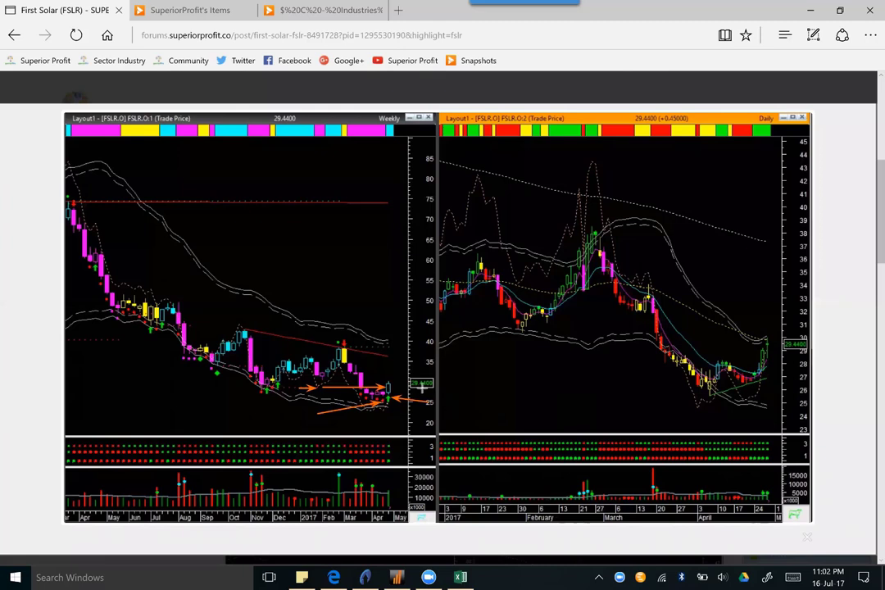
pyautogui.moveTo(409, 360); pyautogui.dragTo(390, 382)
# - Point arrows along the rising green line and at the latest volume bars on the FSLR daily chart, and clear the annotations
pyautogui.moveTo(714, 401); pyautogui.dragTo(767, 381)
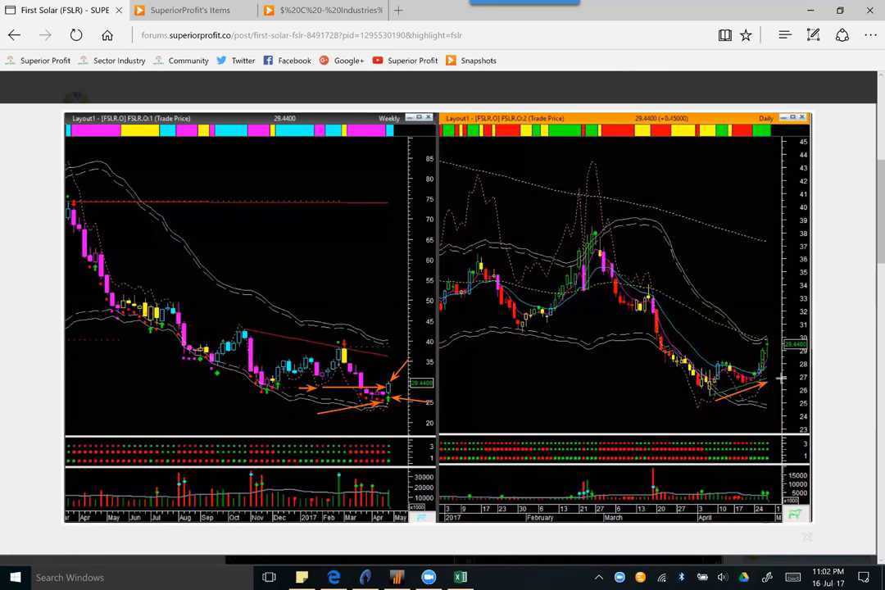
pyautogui.moveTo(729, 414); pyautogui.dragTo(760, 481)
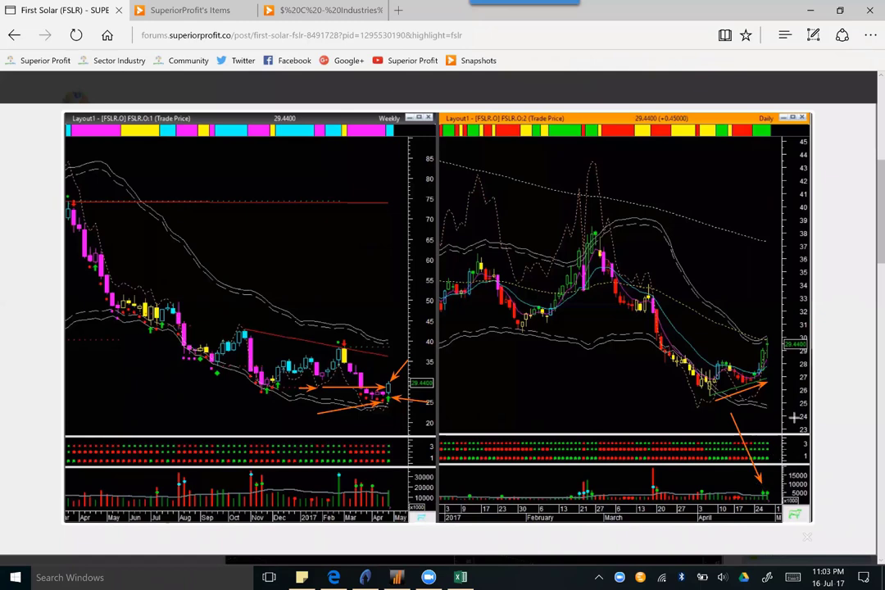
pyautogui.press('Escape')
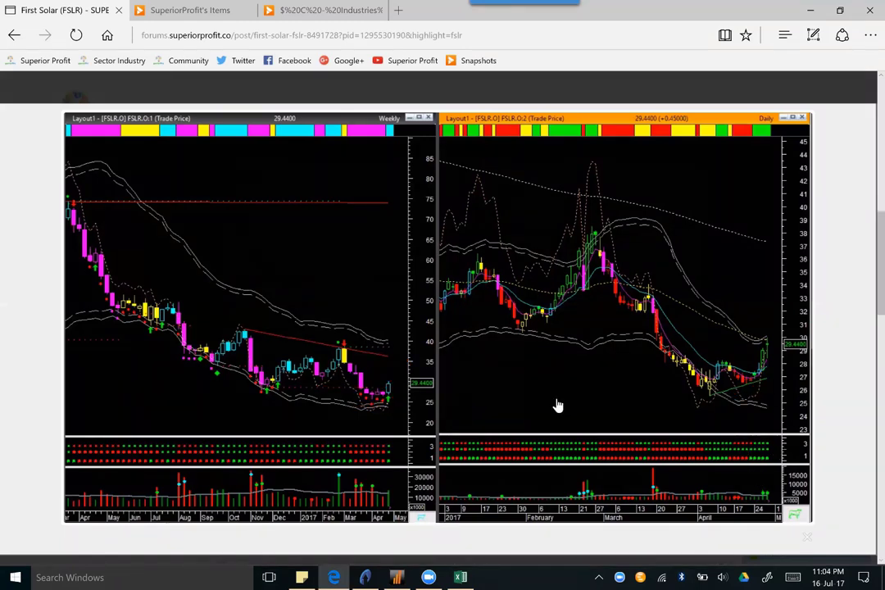
# - Switch to MetaStock and mark FSLR's late-April entry area, its climb into July and the latest candle with arrows, then erase them
pyautogui.hotkey('alt', 'Tab')
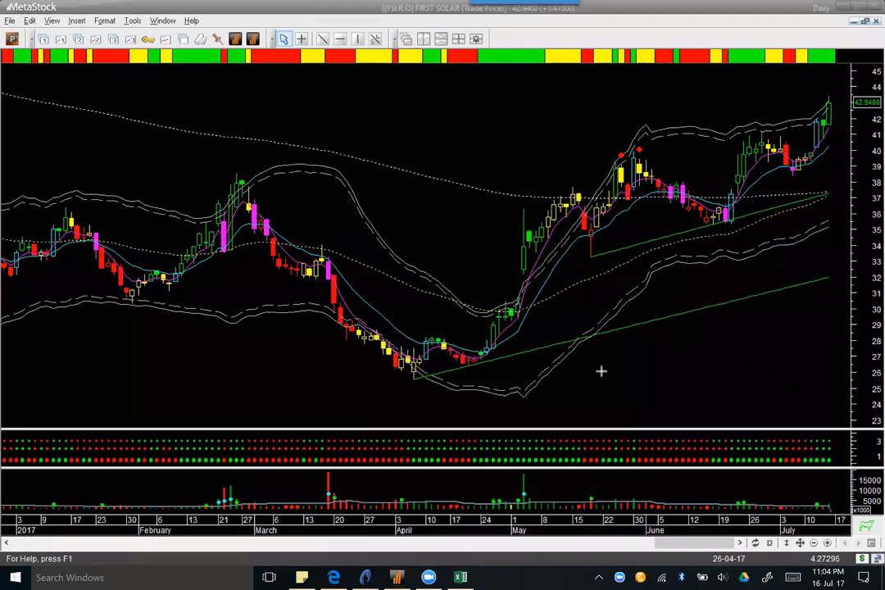
pyautogui.moveTo(601, 371)
pyautogui.mouseDown()
pyautogui.moveTo(503, 331)
pyautogui.moveTo(762, 217)
pyautogui.moveTo(844, 168)
pyautogui.mouseUp()
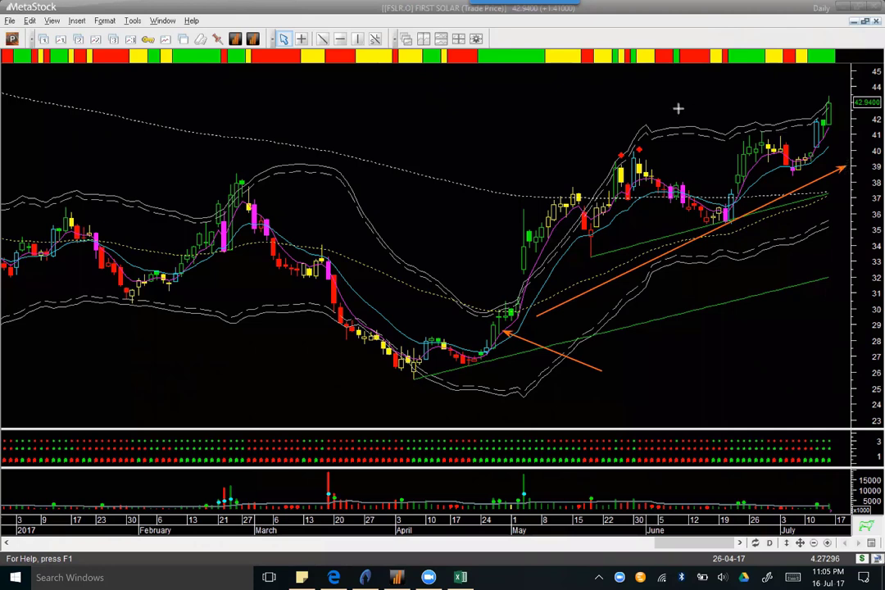
pyautogui.moveTo(679, 108)
pyautogui.mouseDown()
pyautogui.moveTo(823, 102)
pyautogui.moveTo(815, 107)
pyautogui.mouseUp()
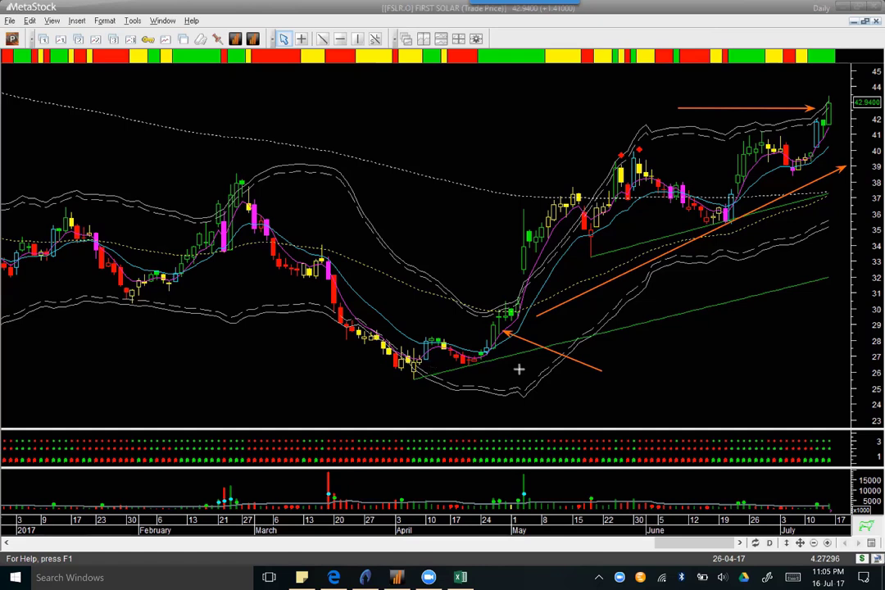
pyautogui.moveTo(587, 388)
pyautogui.mouseDown()
pyautogui.moveTo(558, 360)
pyautogui.moveTo(493, 351)
pyautogui.mouseUp()
pyautogui.press('e')
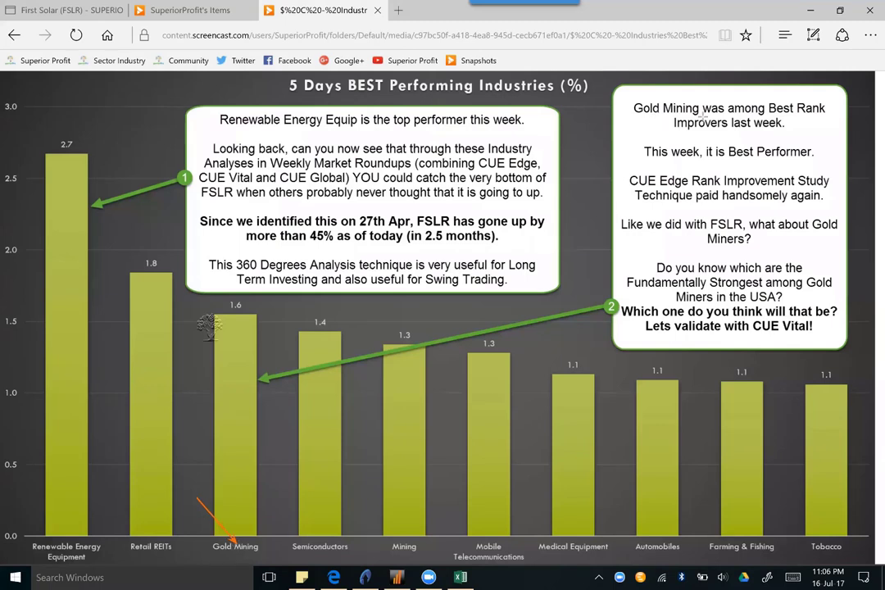
# - Underline with arrows the callout 2 statements on Gold Mining's rank, this week's best performance and the CUE Edge Rank Improvement Study Technique
pyautogui.moveTo(660, 116); pyautogui.dragTo(822, 116)
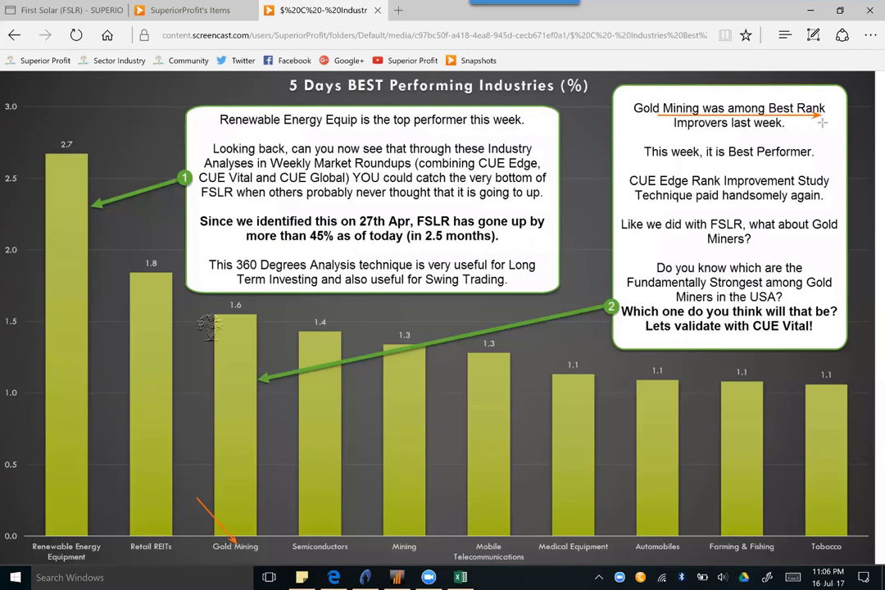
pyautogui.moveTo(660, 128); pyautogui.dragTo(787, 131)
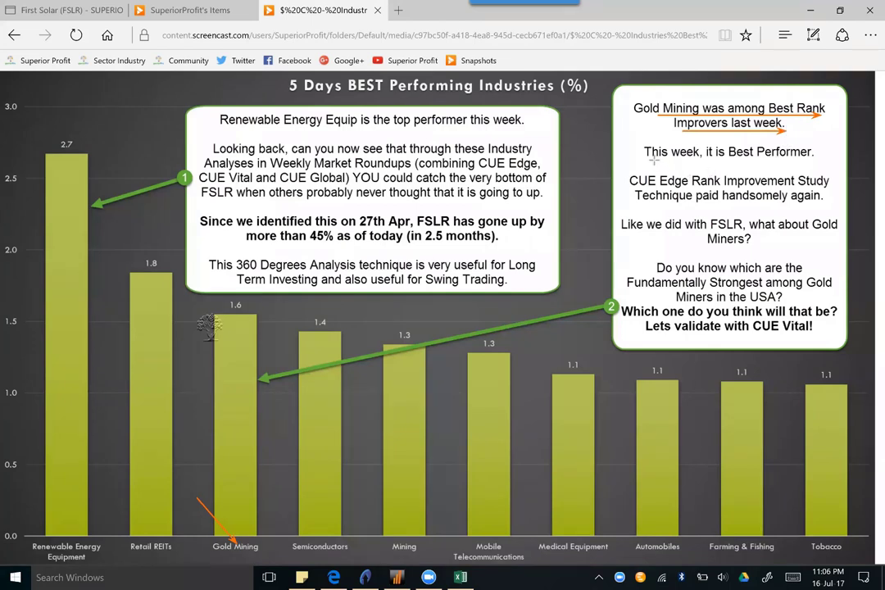
pyautogui.moveTo(645, 162); pyautogui.dragTo(819, 162)
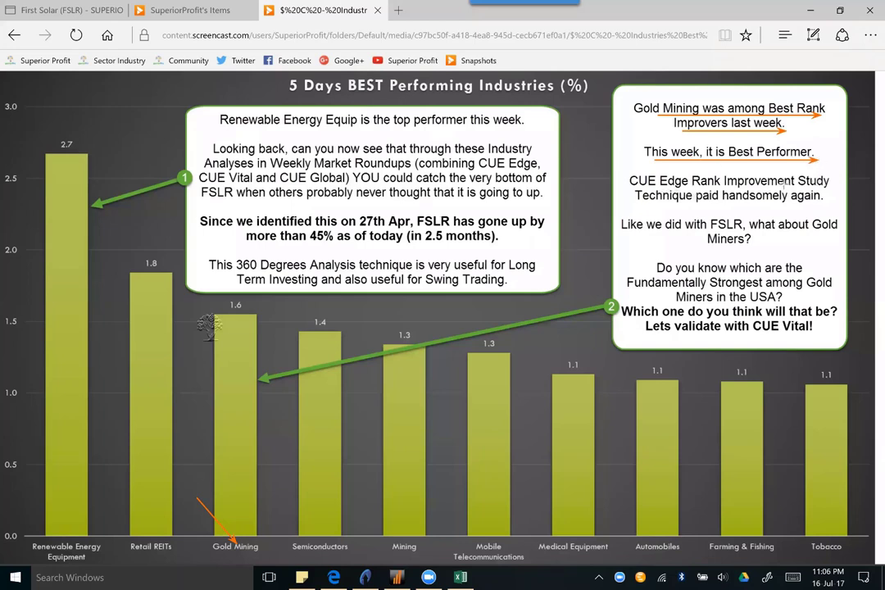
pyautogui.moveTo(636, 197); pyautogui.dragTo(821, 195)
pyautogui.moveTo(665, 202); pyautogui.dragTo(771, 202)
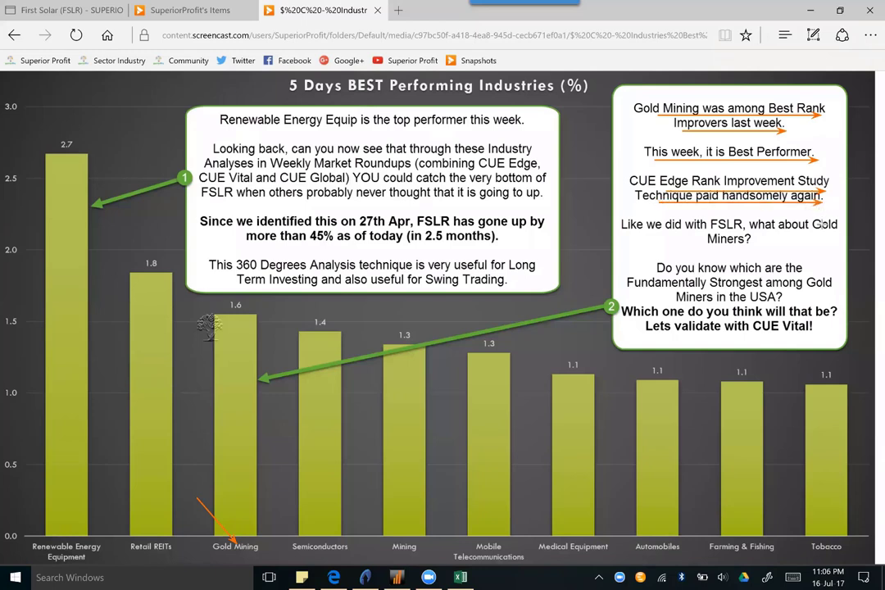
# - Underline with arrows the callout 2 questions about Gold Miners and the fundamentally strongest Gold Miners in the USA
pyautogui.moveTo(652, 231); pyautogui.dragTo(663, 230)
pyautogui.moveTo(829, 231); pyautogui.dragTo(835, 232)
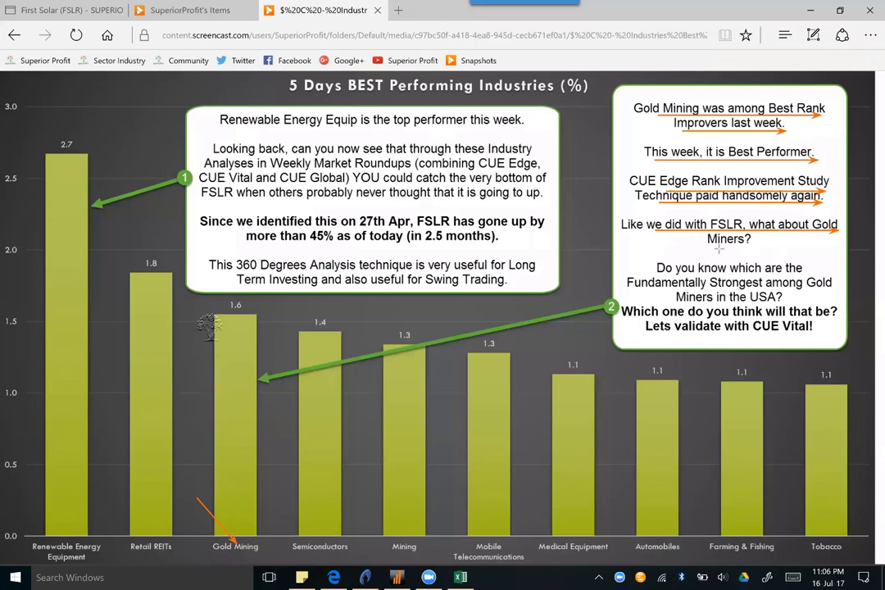
pyautogui.moveTo(709, 247); pyautogui.dragTo(754, 247)
pyautogui.moveTo(690, 280); pyautogui.dragTo(823, 278)
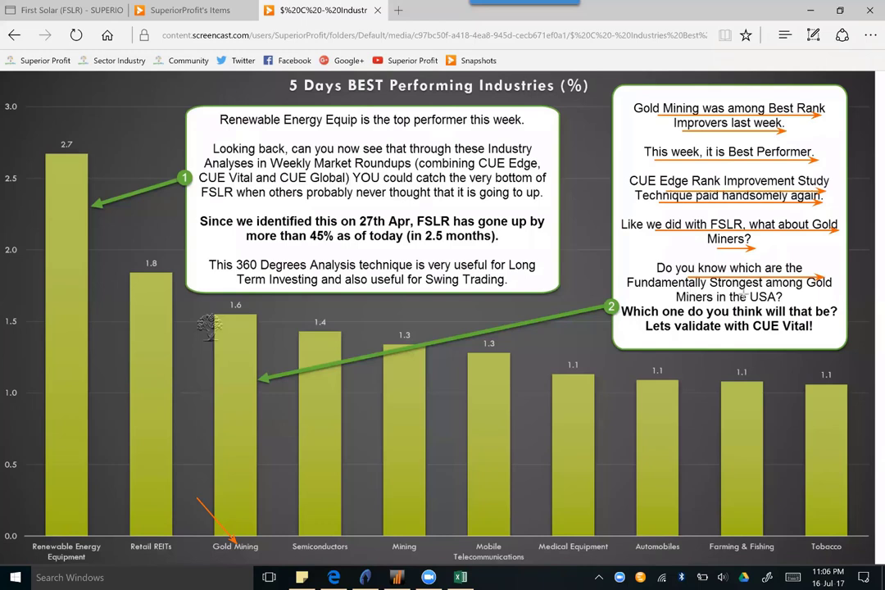
pyautogui.moveTo(688, 293); pyautogui.dragTo(829, 293)
pyautogui.moveTo(709, 306); pyautogui.dragTo(788, 304)
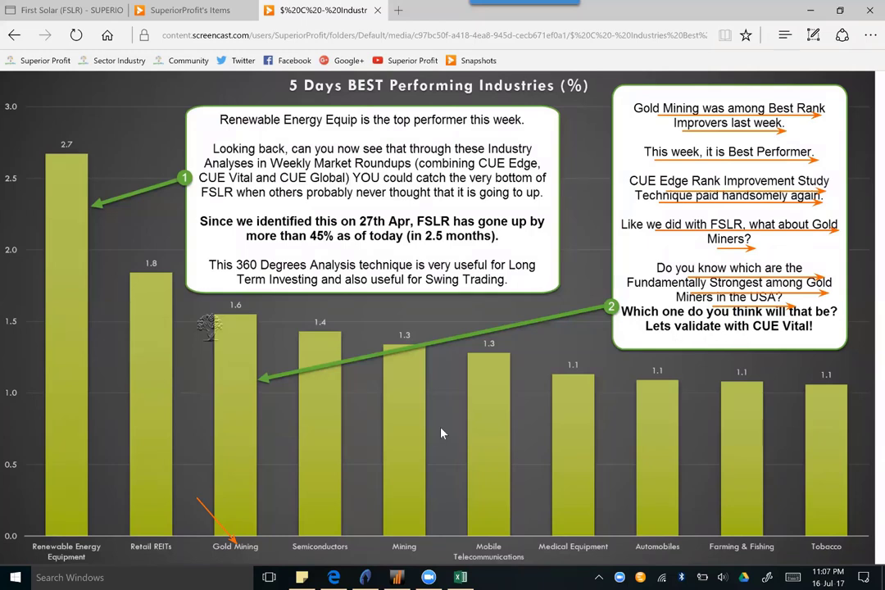
# - Switch to the CUE Vital scorecard in Excel and box the Dividend Yield Score header, its scores and the Symbol column
pyautogui.hotkey('alt', 'Tab')
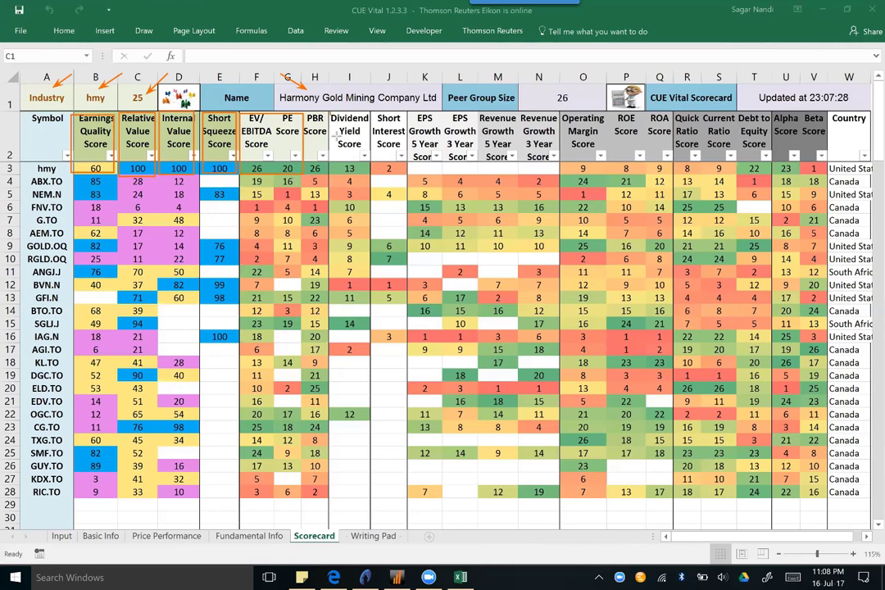
pyautogui.moveTo(330, 113); pyautogui.dragTo(364, 174)
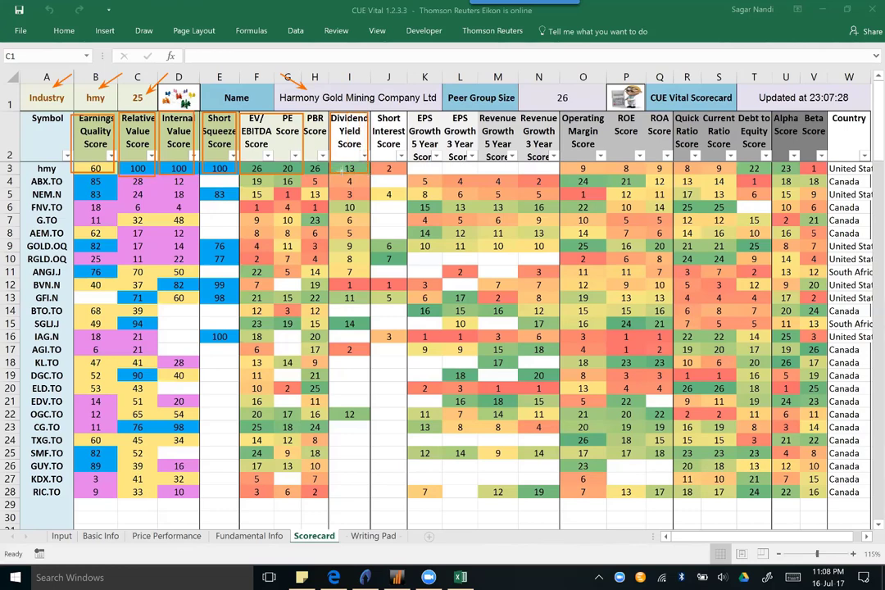
pyautogui.moveTo(332, 173)
pyautogui.mouseDown()
pyautogui.moveTo(368, 287)
pyautogui.moveTo(368, 497)
pyautogui.mouseUp()
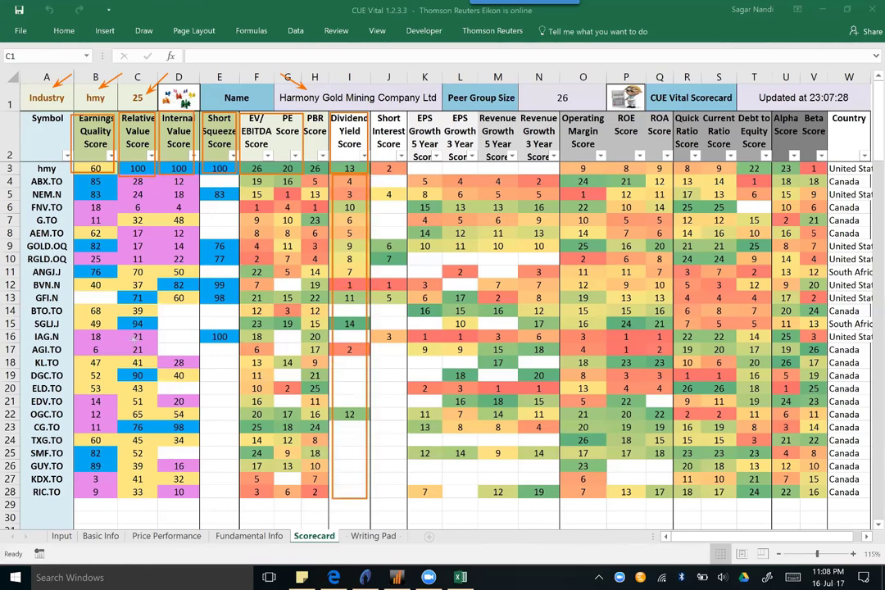
pyautogui.moveTo(338, 316)
pyautogui.mouseDown()
pyautogui.moveTo(373, 344)
pyautogui.moveTo(371, 334)
pyautogui.mouseUp()
pyautogui.moveTo(16, 161); pyautogui.dragTo(66, 509)
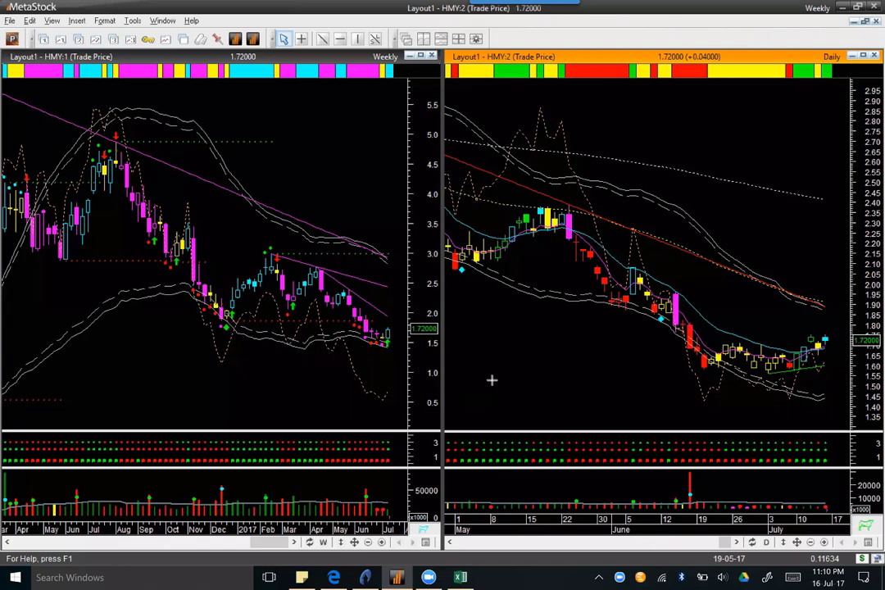
# - Mark the latest lows on HMY's weekly chart and the decline, base and last candle on its daily chart with arrows, then clear them
pyautogui.moveTo(323, 394); pyautogui.dragTo(385, 344)
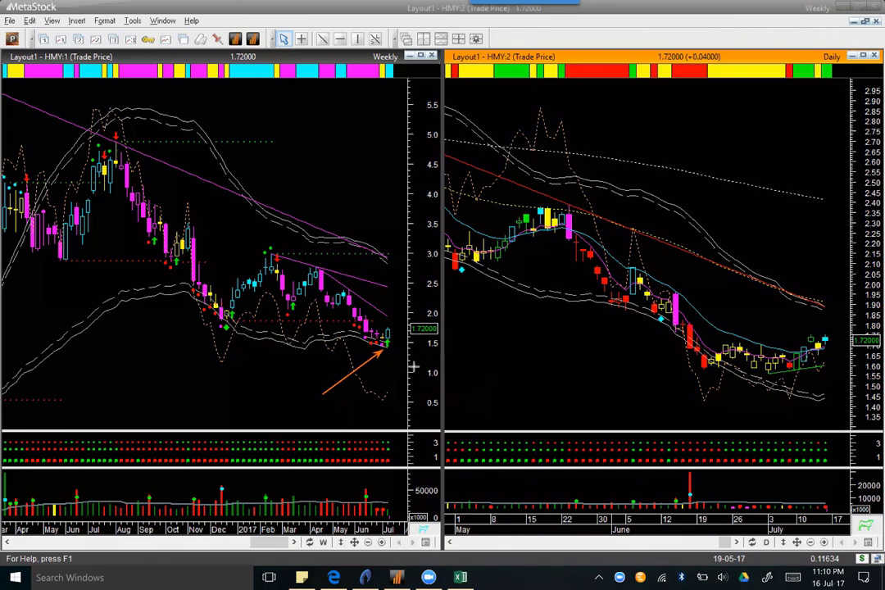
pyautogui.moveTo(418, 372); pyautogui.dragTo(395, 350)
pyautogui.moveTo(554, 265); pyautogui.dragTo(688, 372)
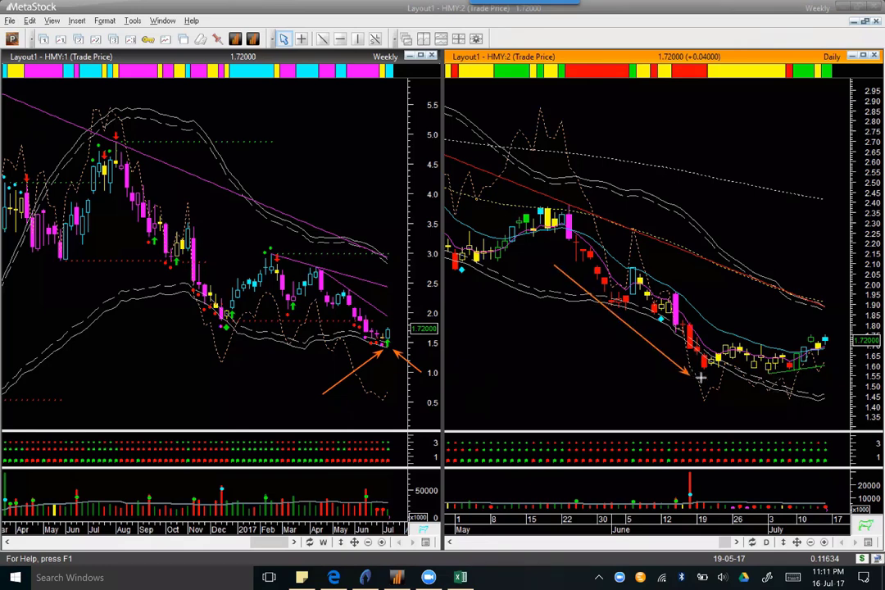
pyautogui.moveTo(767, 377); pyautogui.dragTo(843, 371)
pyautogui.moveTo(846, 301); pyautogui.dragTo(829, 331)
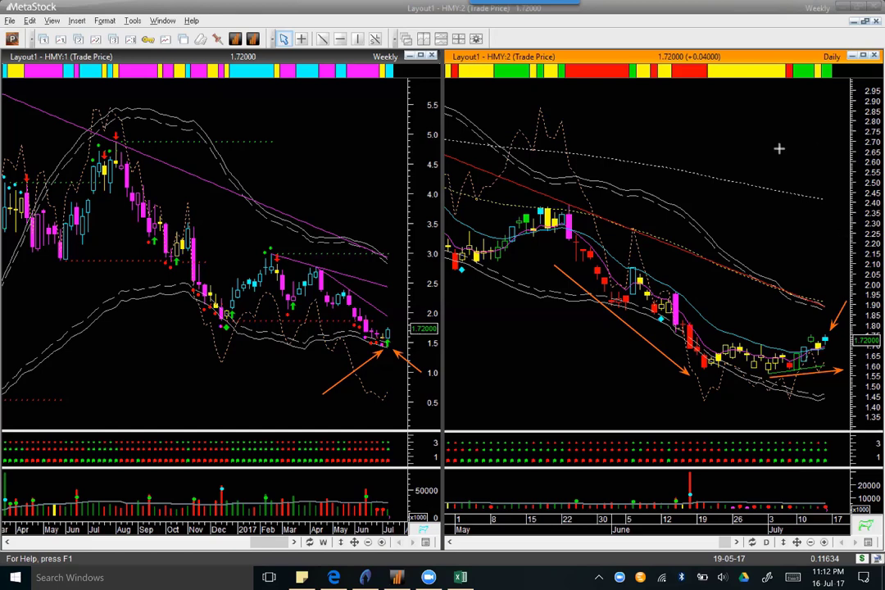
pyautogui.press('Escape')
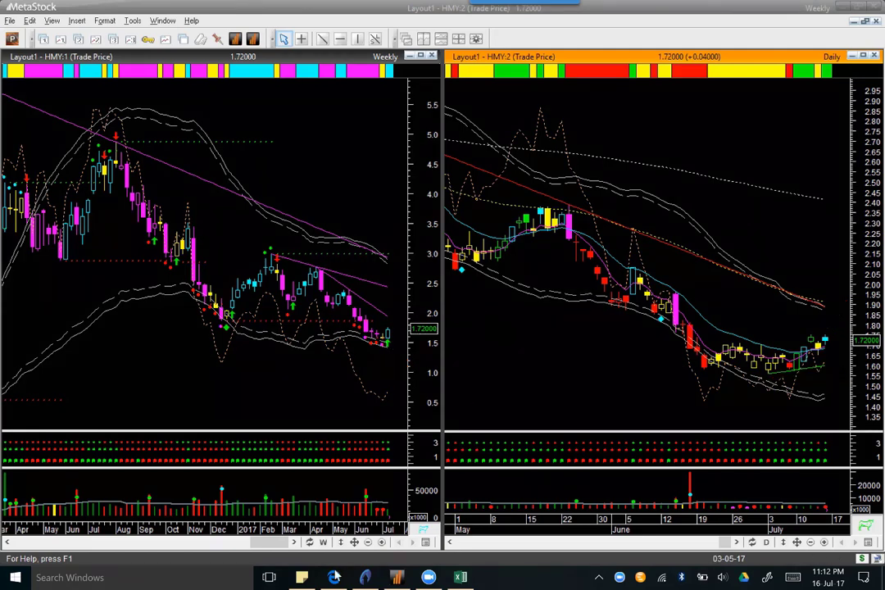
# - Switch back to Edge and advance to the "5 Days Worst Performing Industries (%)" snapshot
pyautogui.hotkey('alt', 'Tab')
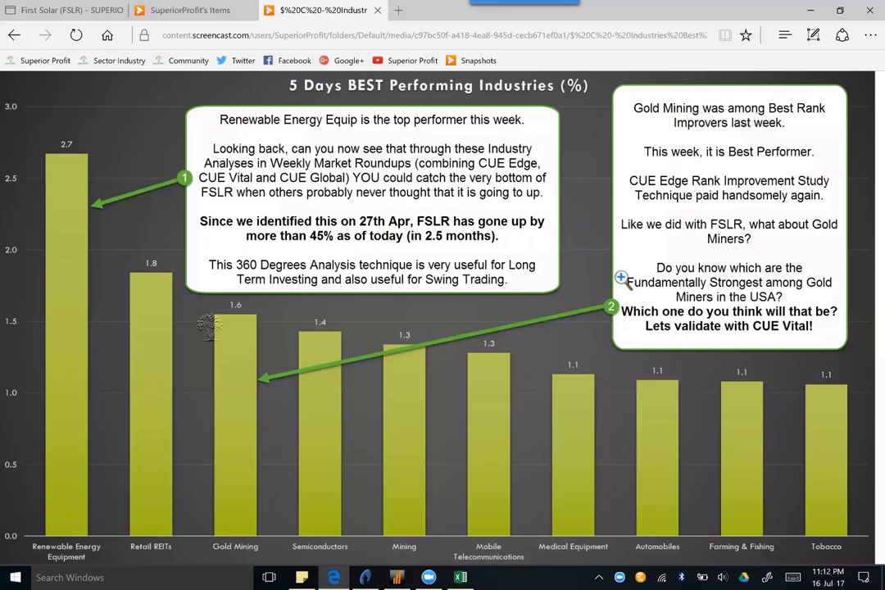
pyautogui.press('Right')
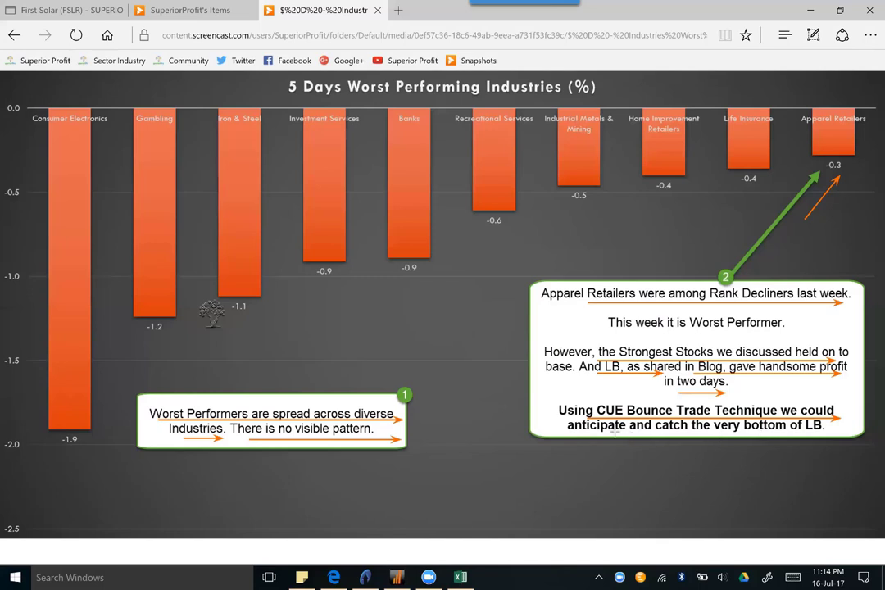
# - Switch to LB's daily chart in MetaStock and mark the July drop, its volume spike and the support level near 43 with arrows
pyautogui.hotkey('alt', 'Tab')
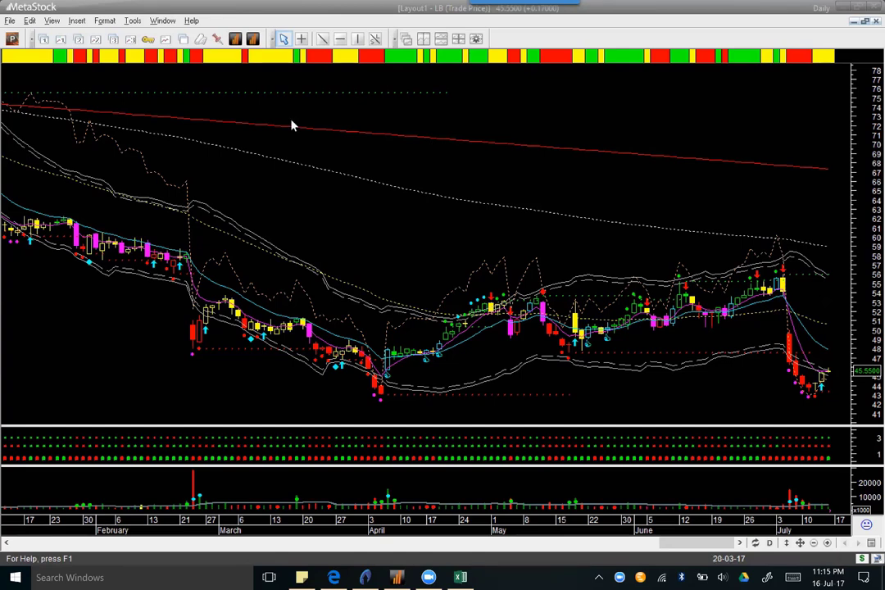
pyautogui.moveTo(773, 307); pyautogui.dragTo(790, 379)
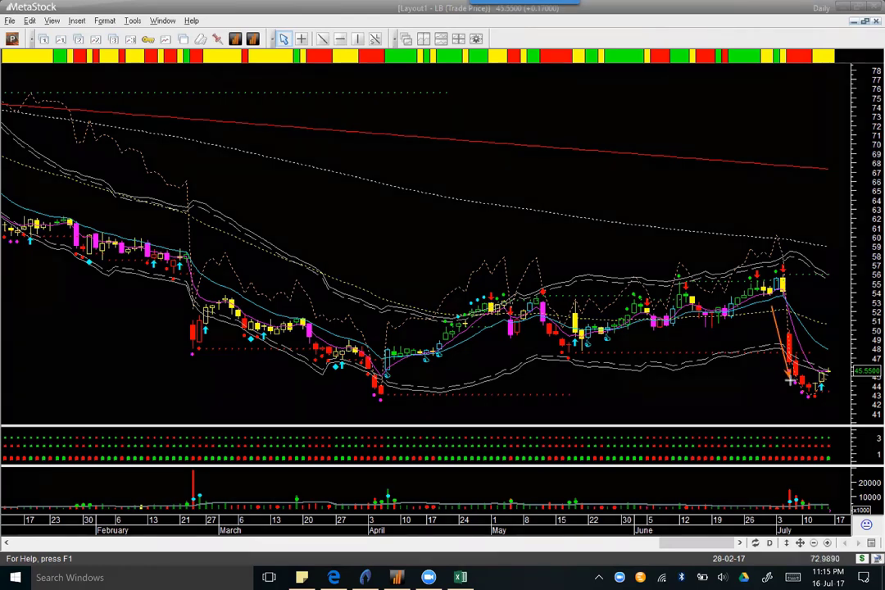
pyautogui.moveTo(769, 459); pyautogui.dragTo(793, 490)
pyautogui.moveTo(542, 394); pyautogui.dragTo(843, 394)
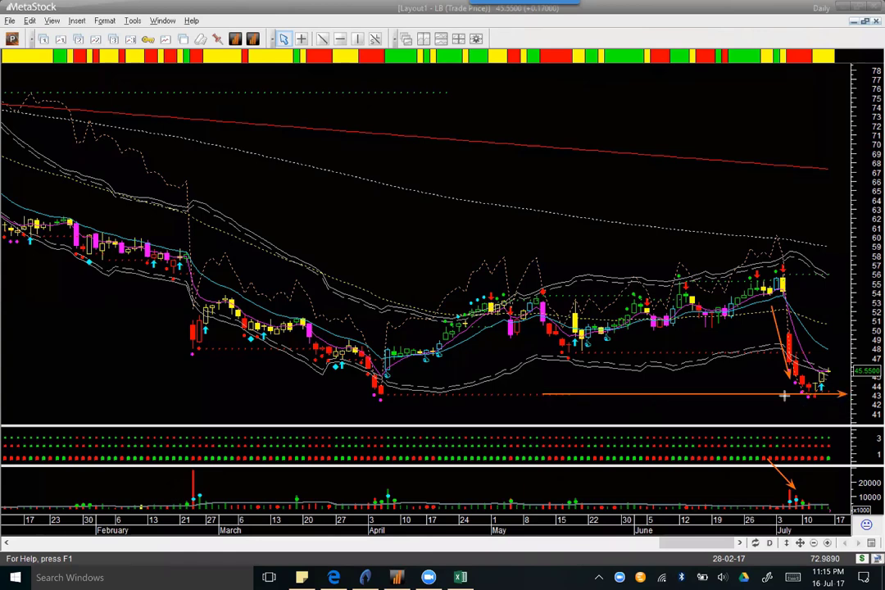
# - Add arrows on LB's chart for the final decline, fading volume, support line, bounce and latest candle, then clear all annotations
pyautogui.moveTo(775, 382)
pyautogui.mouseDown()
pyautogui.moveTo(829, 380)
pyautogui.moveTo(813, 410)
pyautogui.moveTo(844, 388)
pyautogui.mouseUp()
pyautogui.moveTo(760, 356); pyautogui.dragTo(793, 394)
pyautogui.moveTo(760, 440); pyautogui.dragTo(805, 489)
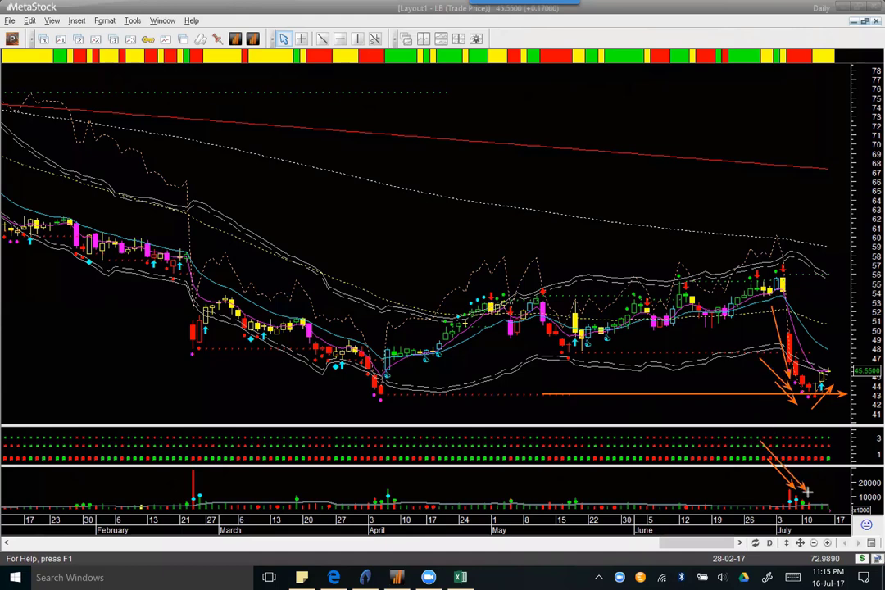
pyautogui.moveTo(519, 392); pyautogui.dragTo(693, 392)
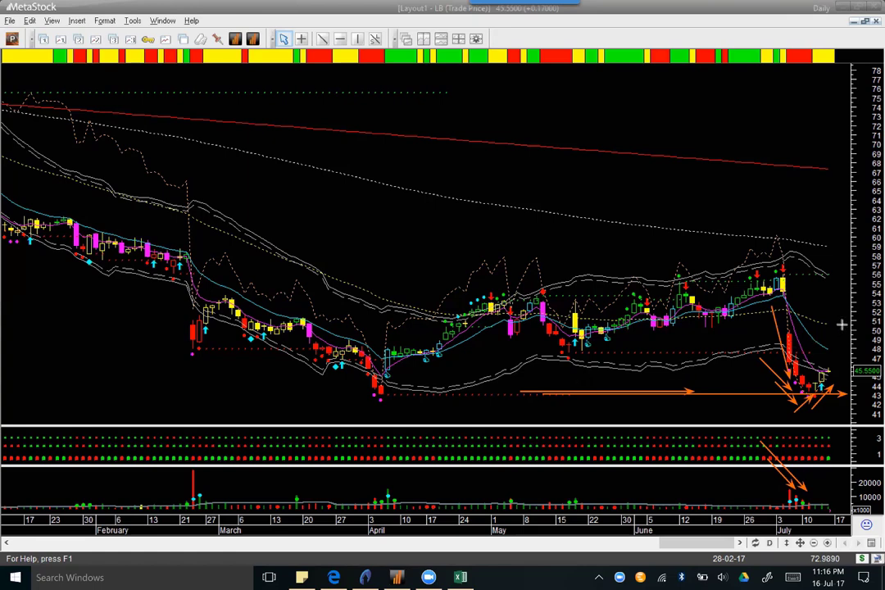
pyautogui.moveTo(840, 325); pyautogui.dragTo(829, 361)
pyautogui.press('Escape')
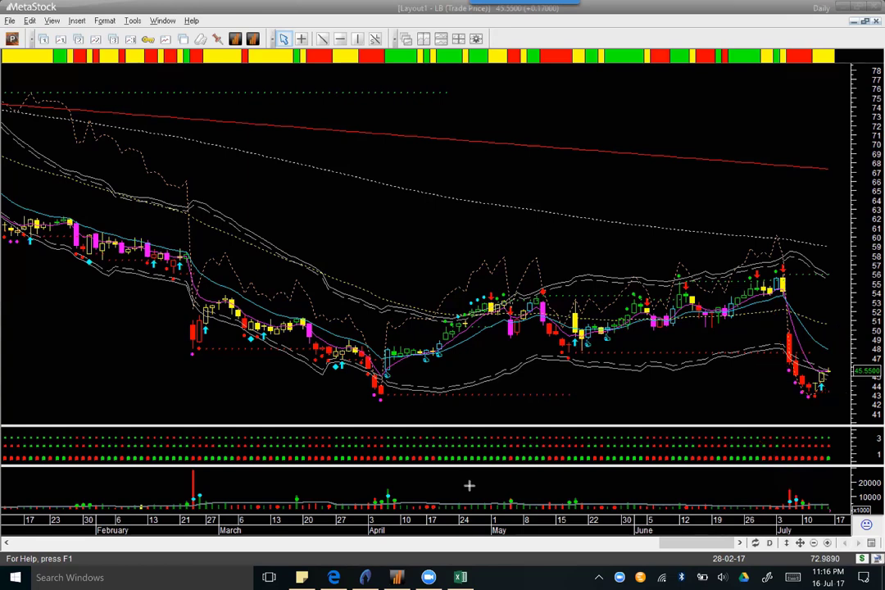
# - Switch back to Edge, advance to the "Industries with Biggest Rank Improvements" snapshot and underline the Ford Go With Flow swing trade text
pyautogui.hotkey('alt', 'Tab')
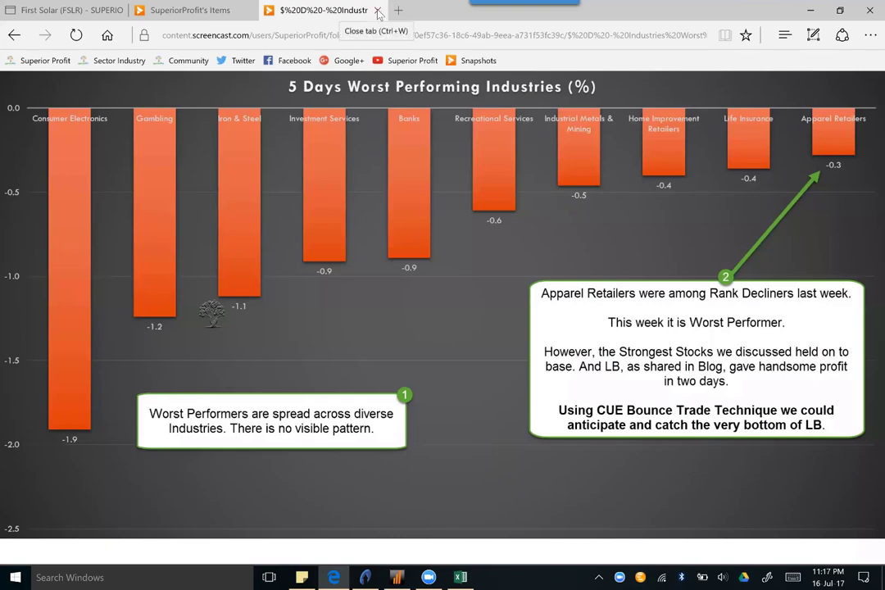
pyautogui.click(377, 12)
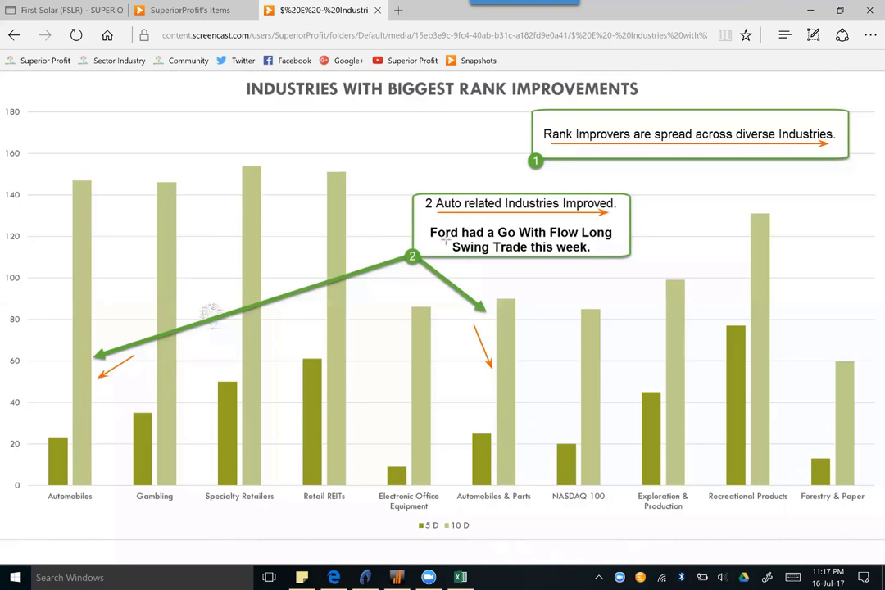
pyautogui.moveTo(444, 240); pyautogui.dragTo(606, 244)
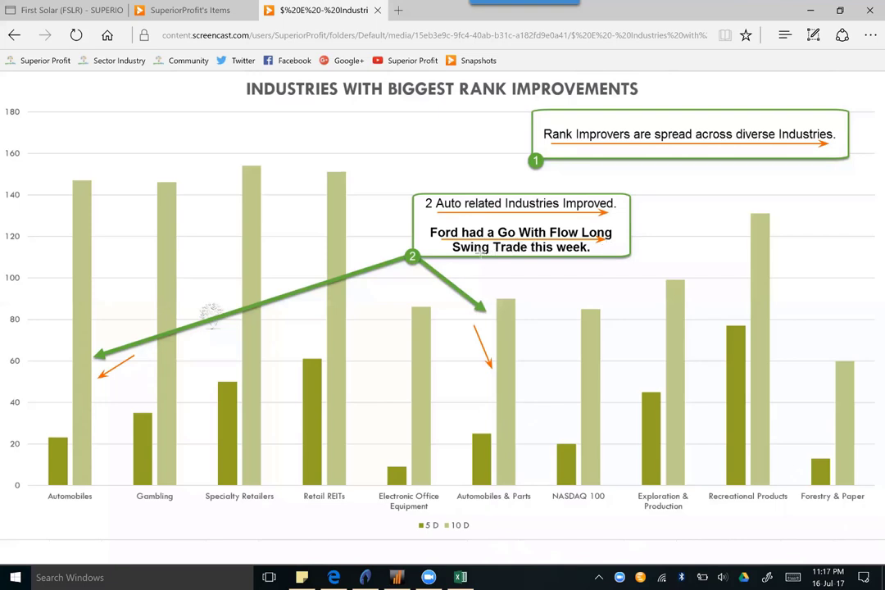
pyautogui.moveTo(475, 254); pyautogui.dragTo(545, 256)
# - Switch to Ford's daily chart in MetaStock and mark the July pullback low, the rising lows and the rising highs with arrows
pyautogui.hotkey('alt', 'Tab')
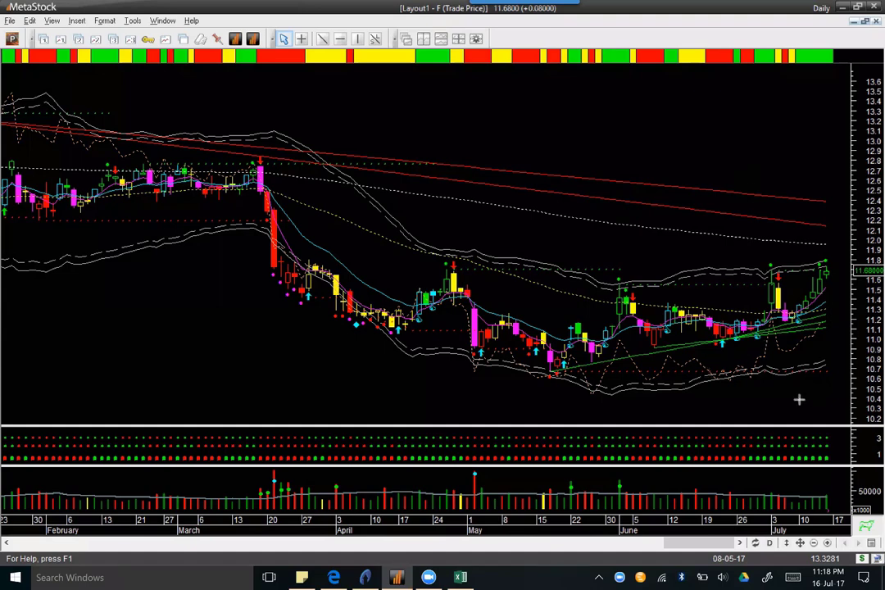
pyautogui.moveTo(774, 401); pyautogui.dragTo(795, 325)
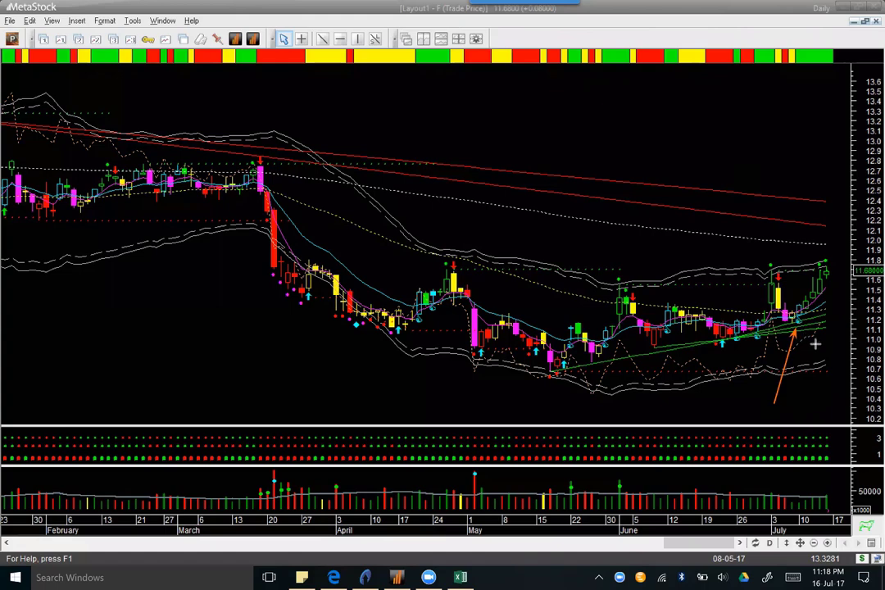
pyautogui.moveTo(666, 358); pyautogui.dragTo(826, 329)
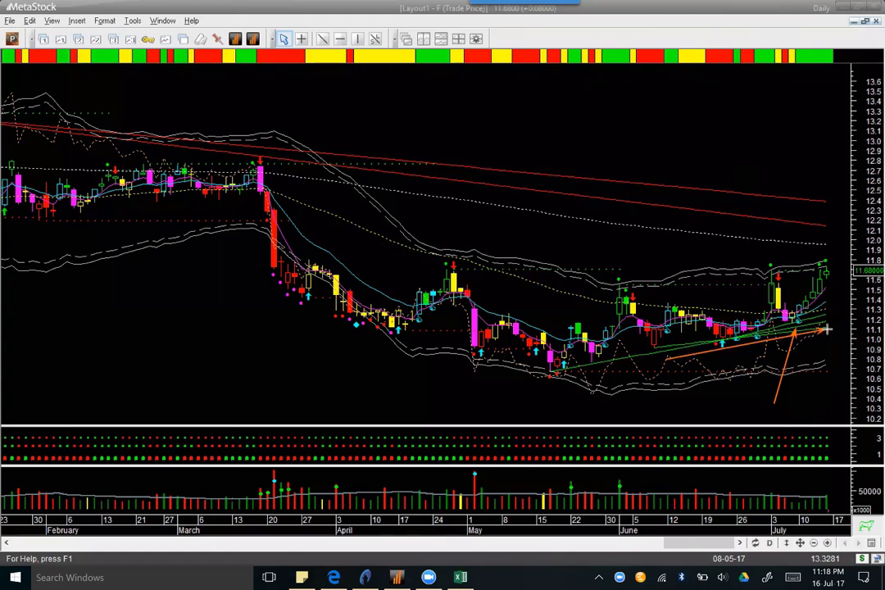
pyautogui.moveTo(664, 296); pyautogui.dragTo(755, 277)
pyautogui.moveTo(839, 337); pyautogui.dragTo(806, 318)
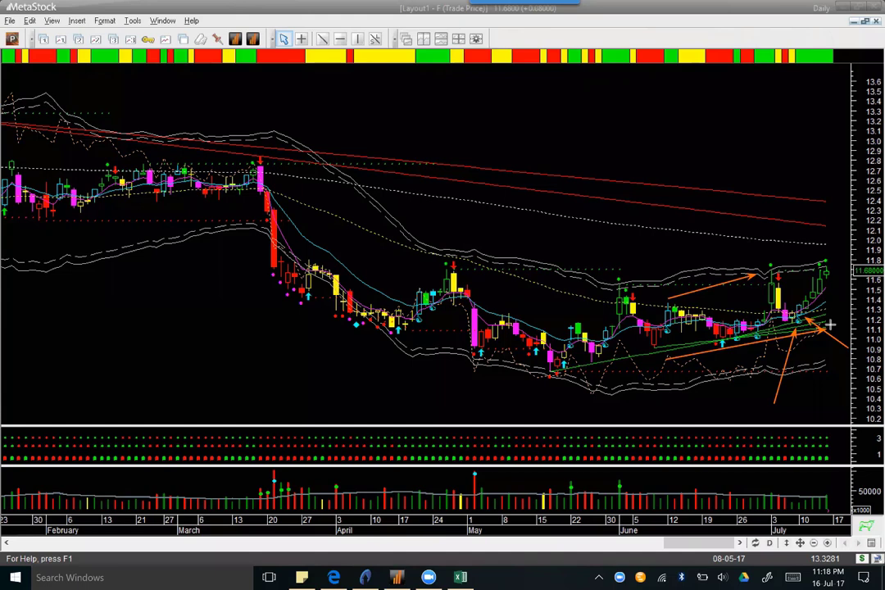
# - Mark horizontal levels around 11.35 and 11.1 and the latest high on Ford's chart with arrows, then clear the annotations
pyautogui.moveTo(828, 304); pyautogui.dragTo(862, 306)
pyautogui.moveTo(824, 328); pyautogui.dragTo(857, 329)
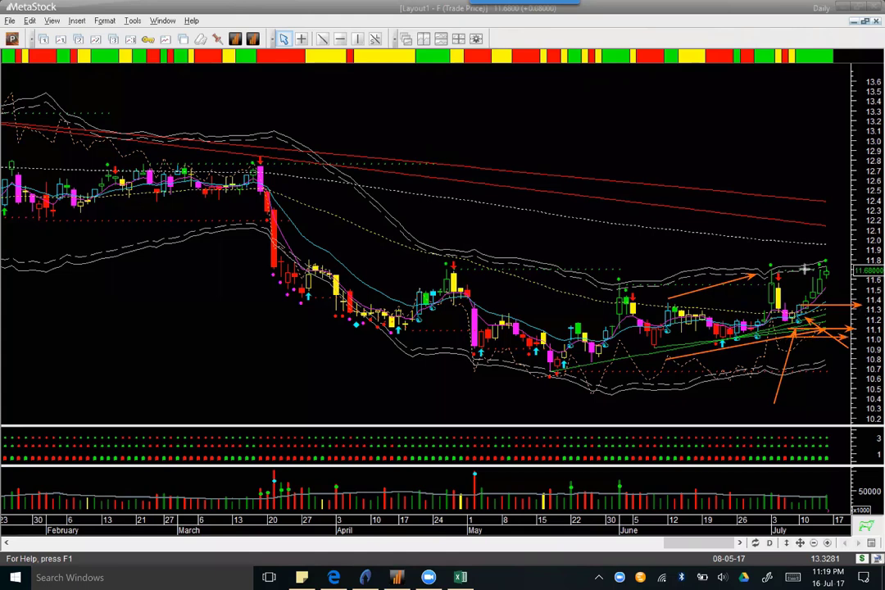
pyautogui.moveTo(815, 271); pyautogui.dragTo(835, 270)
pyautogui.moveTo(844, 231); pyautogui.dragTo(830, 260)
pyautogui.moveTo(830, 225); pyautogui.dragTo(825, 257)
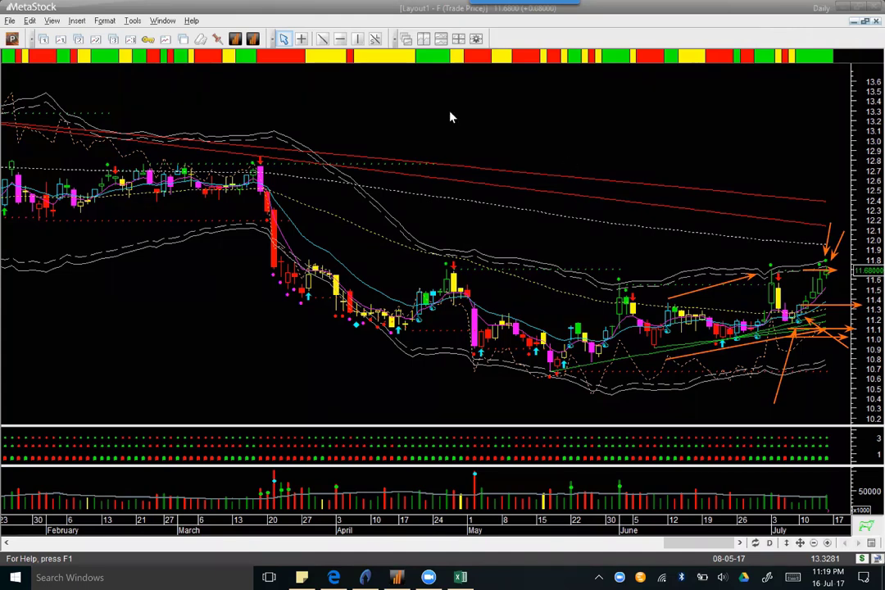
pyautogui.press('e')
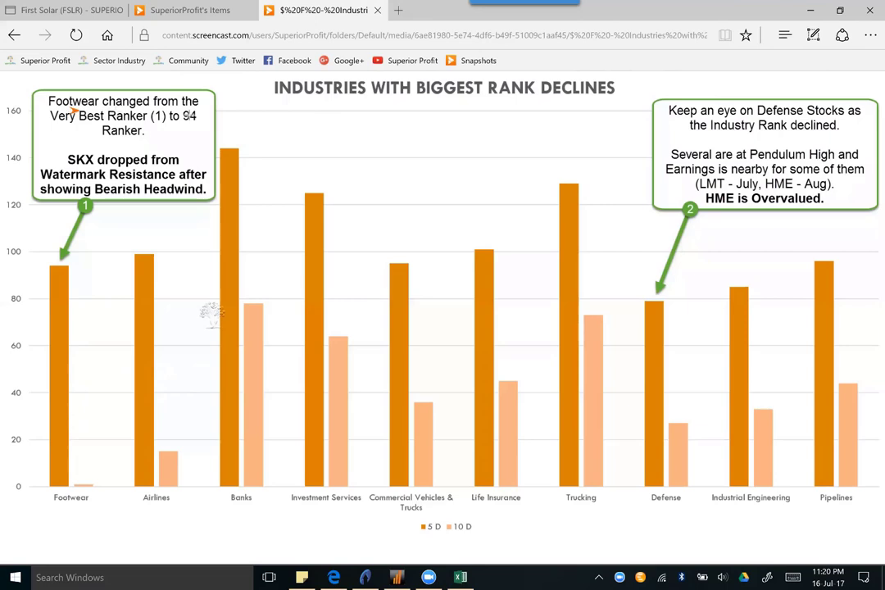
# - Underline with arrows callout 1 on the rank declines snapshot, covering Footwear's rank change and SKX's drop from Watermark Resistance
pyautogui.moveTo(72, 110); pyautogui.dragTo(196, 110)
pyautogui.moveTo(57, 120); pyautogui.dragTo(144, 121)
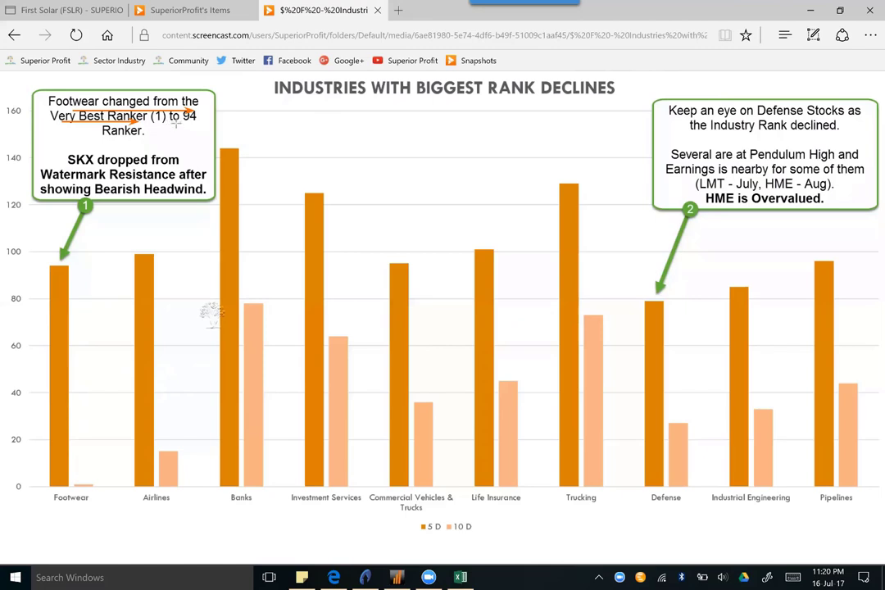
pyautogui.moveTo(175, 122); pyautogui.dragTo(201, 122)
pyautogui.moveTo(71, 168); pyautogui.dragTo(187, 169)
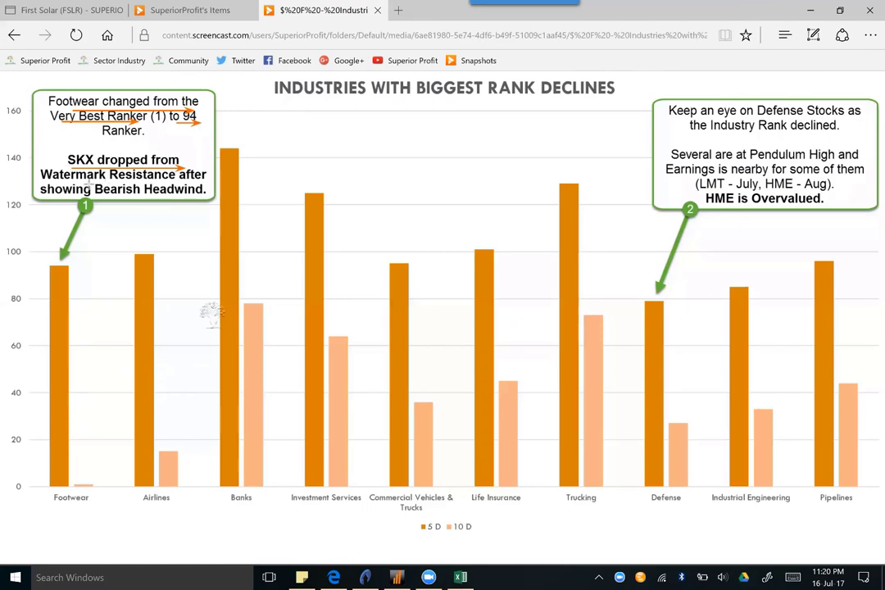
pyautogui.moveTo(70, 181); pyautogui.dragTo(182, 181)
pyautogui.moveTo(97, 195); pyautogui.dragTo(195, 195)
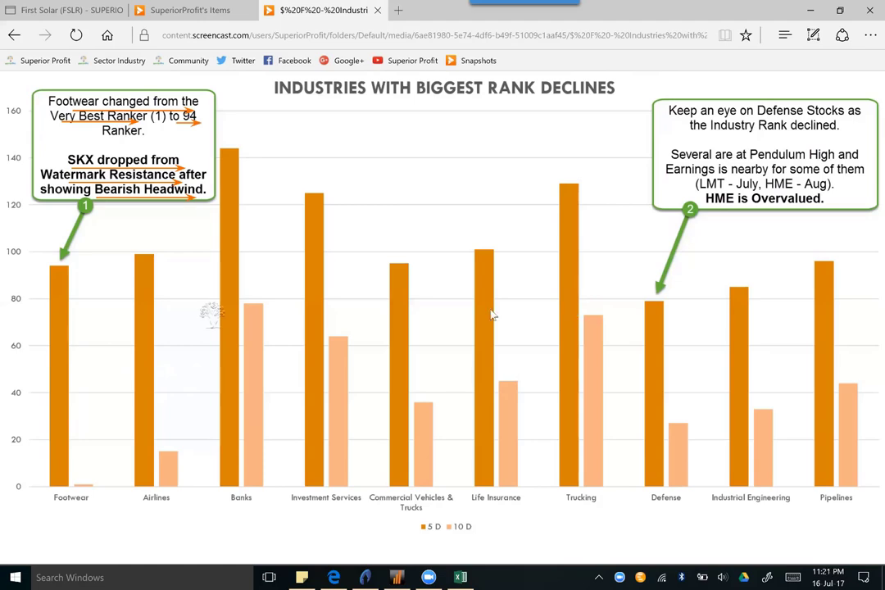
# - Switch to SKX's daily chart in MetaStock and mark the resistance near 30, the July high and the following drop with arrows
pyautogui.hotkey('alt', 'Tab')
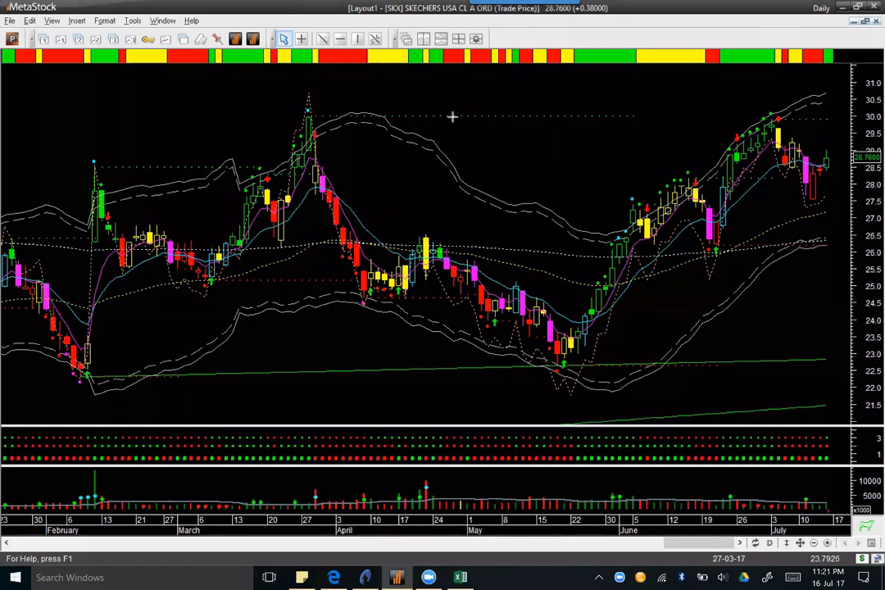
pyautogui.moveTo(444, 116); pyautogui.dragTo(791, 117)
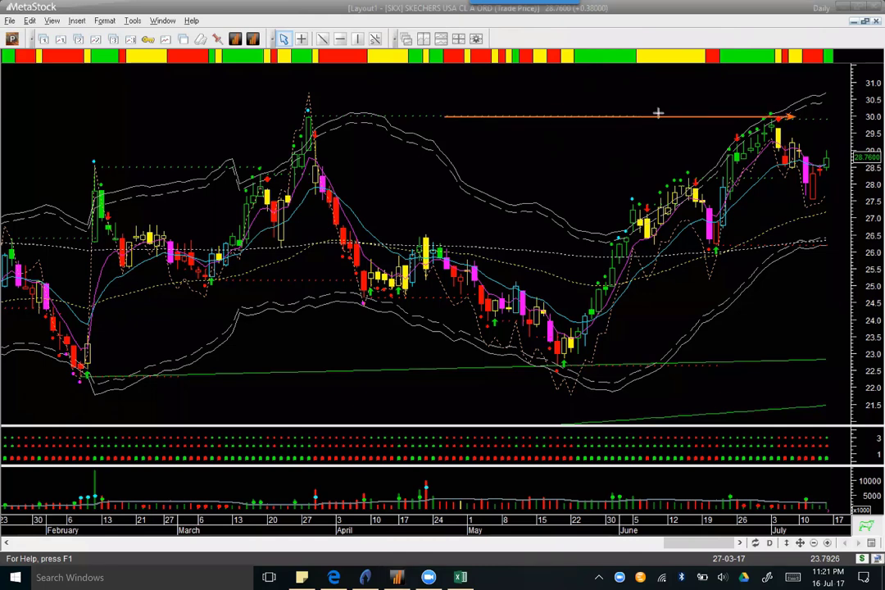
pyautogui.click(766, 97)
pyautogui.click(784, 107)
pyautogui.moveTo(784, 121); pyautogui.dragTo(818, 165)
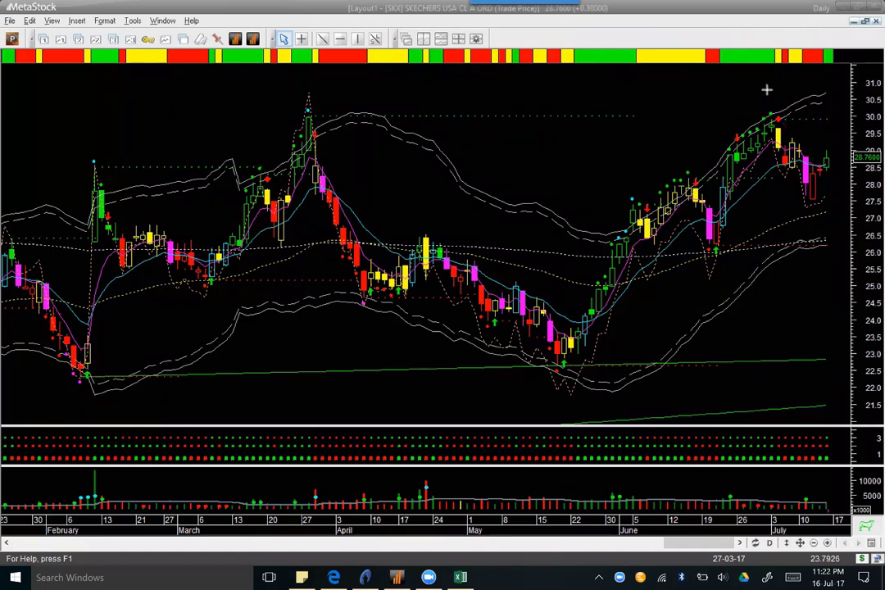
pyautogui.moveTo(767, 90); pyautogui.dragTo(777, 109)
# - Switch to Edge and open Superior Profit's Sector Industry page at the CUE Edge Sector Analysis table
pyautogui.click(334, 577)
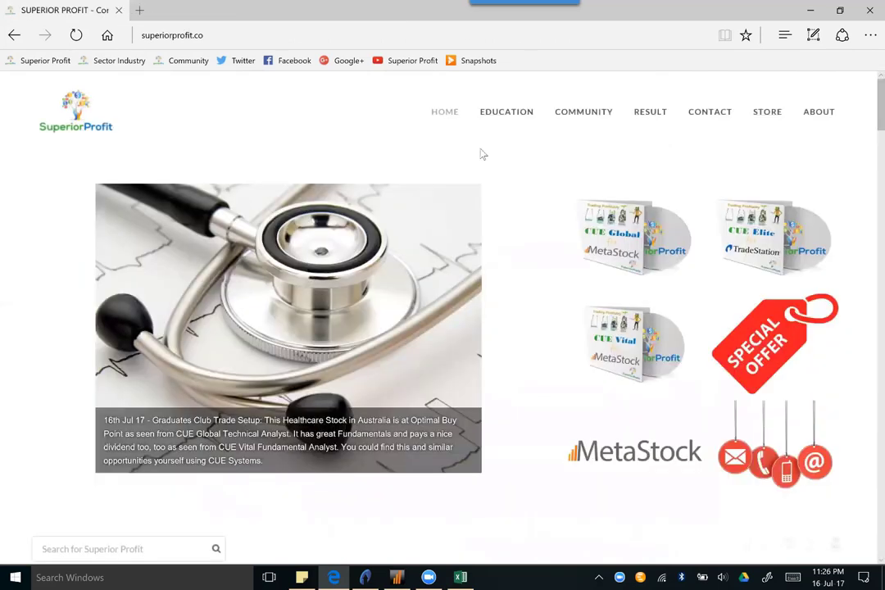
pyautogui.moveTo(444, 119)
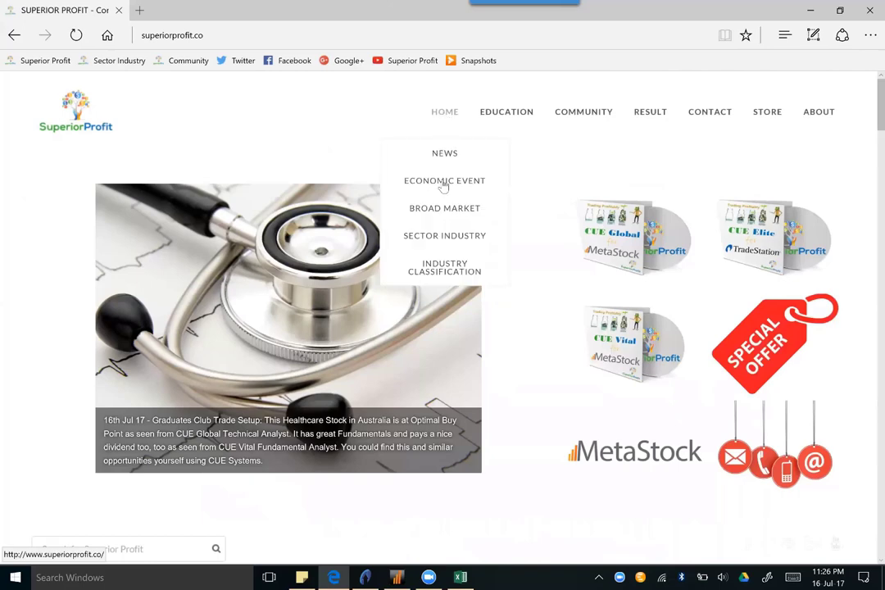
pyautogui.click(436, 237)
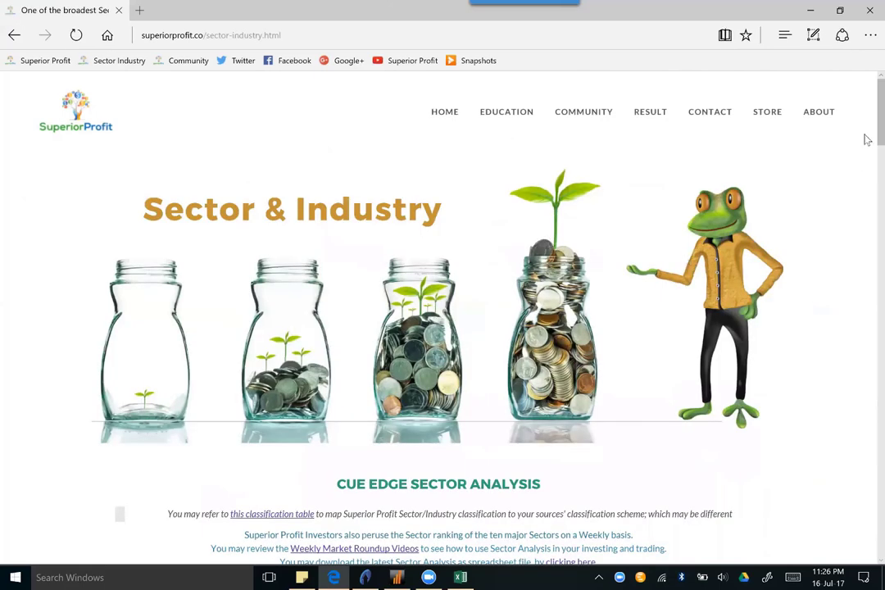
pyautogui.scroll(-4, 866, 143)
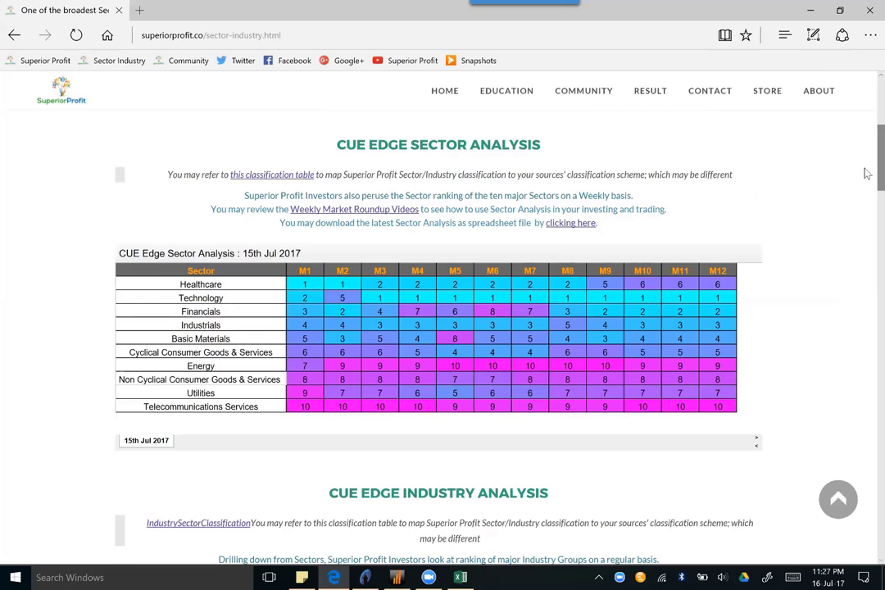
# - Switch to the CUE Edge workbook in Excel and mark the sector list, month, 10D and 5D headers, and Telecommunications Services row with arrows
pyautogui.hotkey('alt', 'Tab')
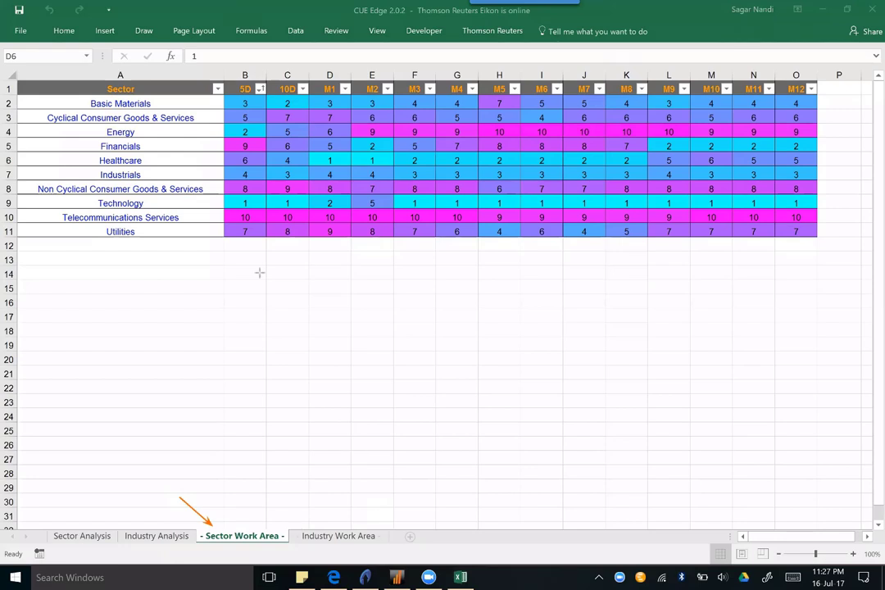
pyautogui.moveTo(27, 94); pyautogui.dragTo(27, 232)
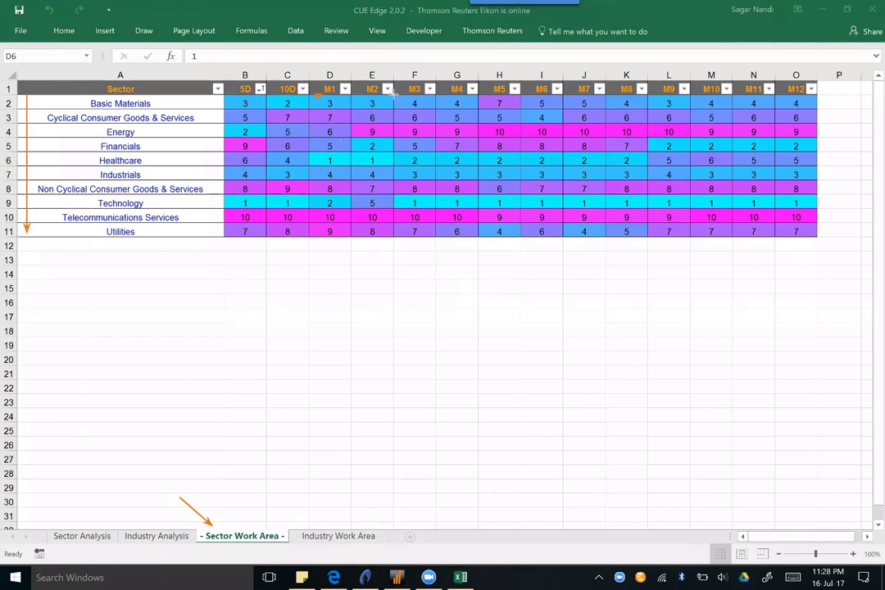
pyautogui.moveTo(317, 95); pyautogui.dragTo(808, 94)
pyautogui.moveTo(299, 74); pyautogui.dragTo(286, 82)
pyautogui.moveTo(254, 73); pyautogui.dragTo(241, 80)
pyautogui.moveTo(795, 217); pyautogui.dragTo(244, 217)
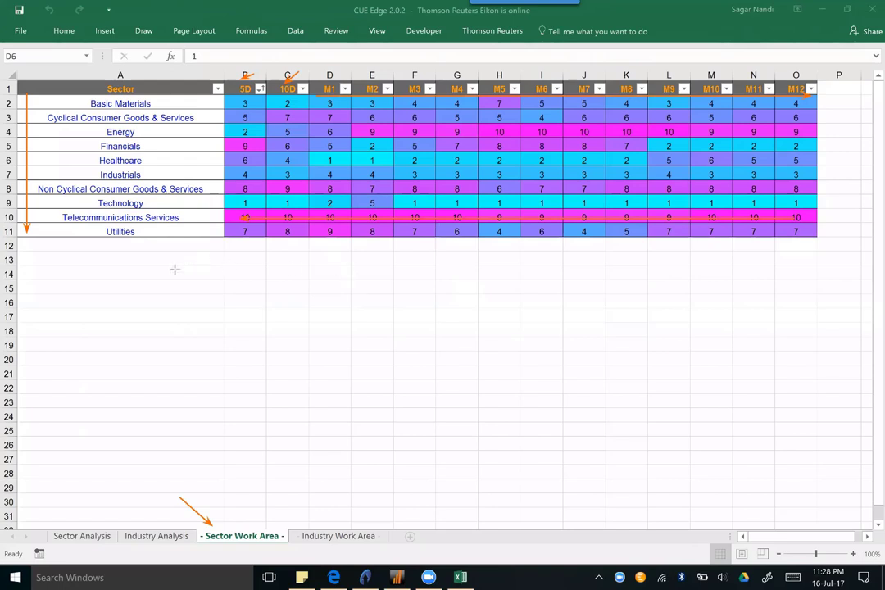
pyautogui.moveTo(175, 267); pyautogui.dragTo(224, 216)
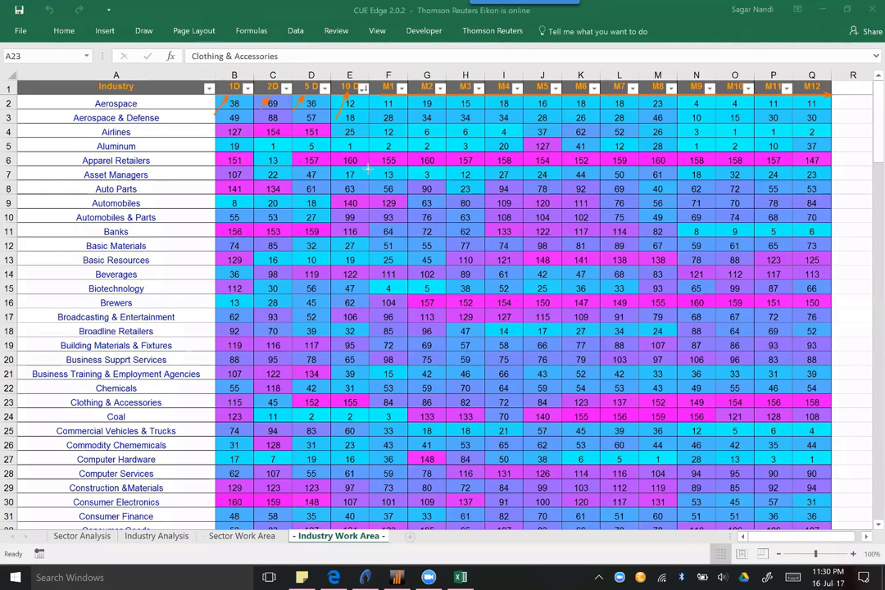
# - Clear the header arrows, sort the Industry Work Area by 5 D from smallest to largest and underline the Renewable Energy Equipment ranks
pyautogui.press('Escape')
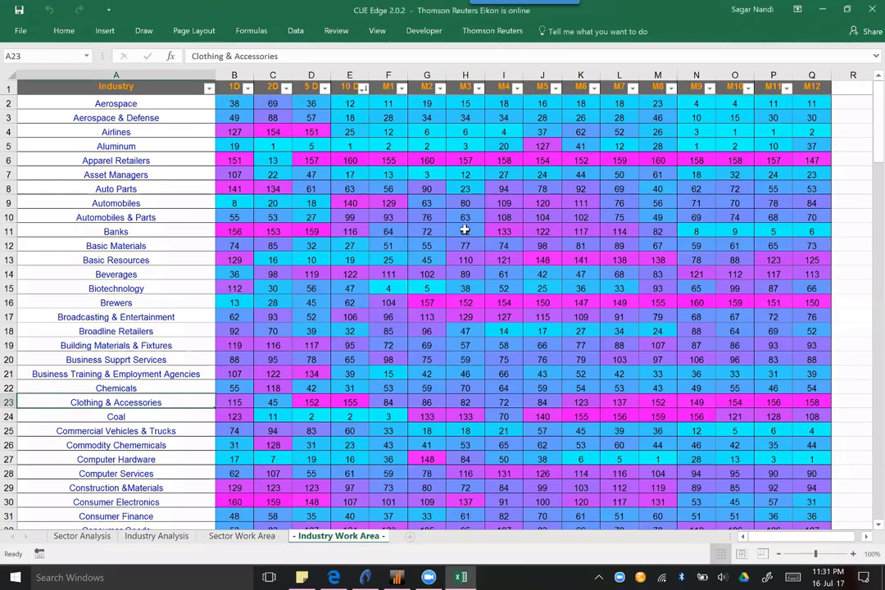
pyautogui.click(324, 89)
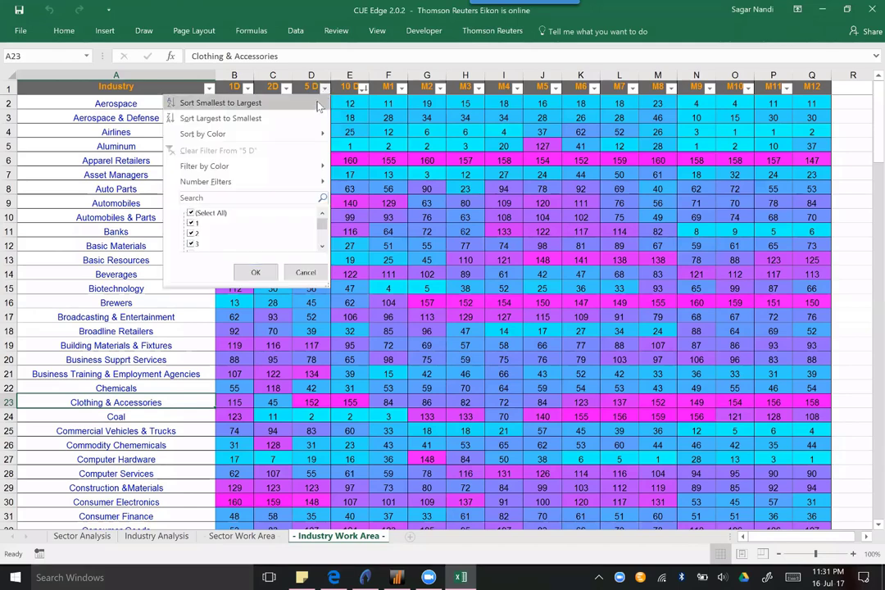
pyautogui.moveTo(269, 173)
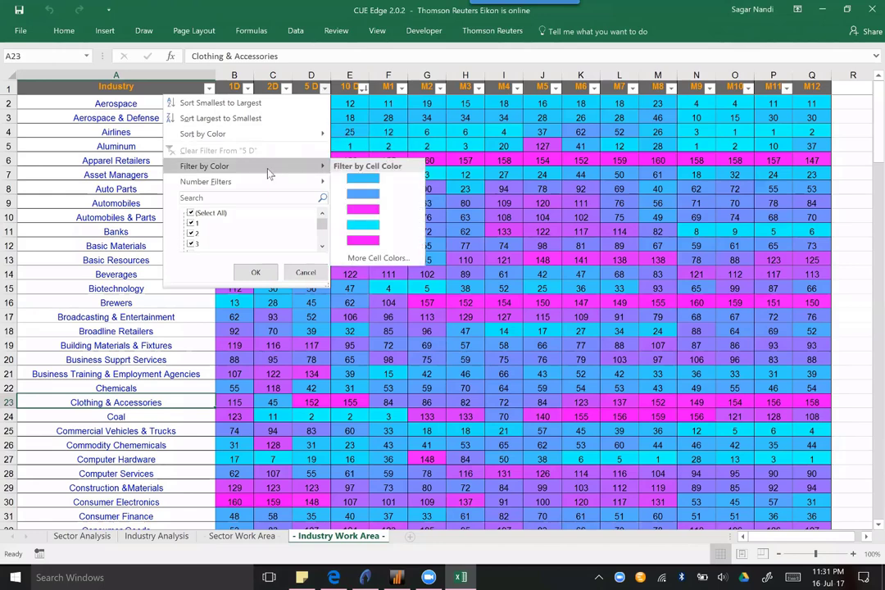
pyautogui.click(220, 103)
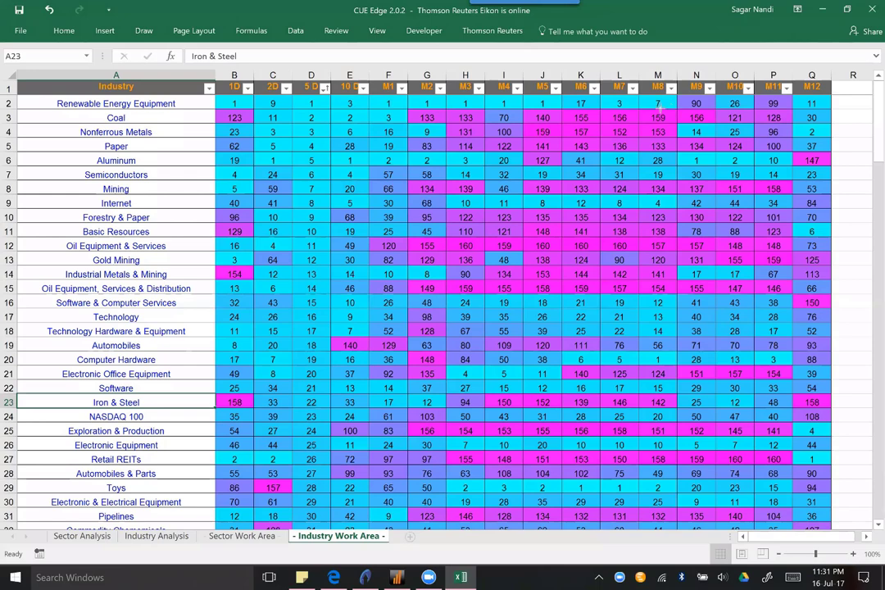
pyautogui.moveTo(453, 107); pyautogui.dragTo(231, 108)
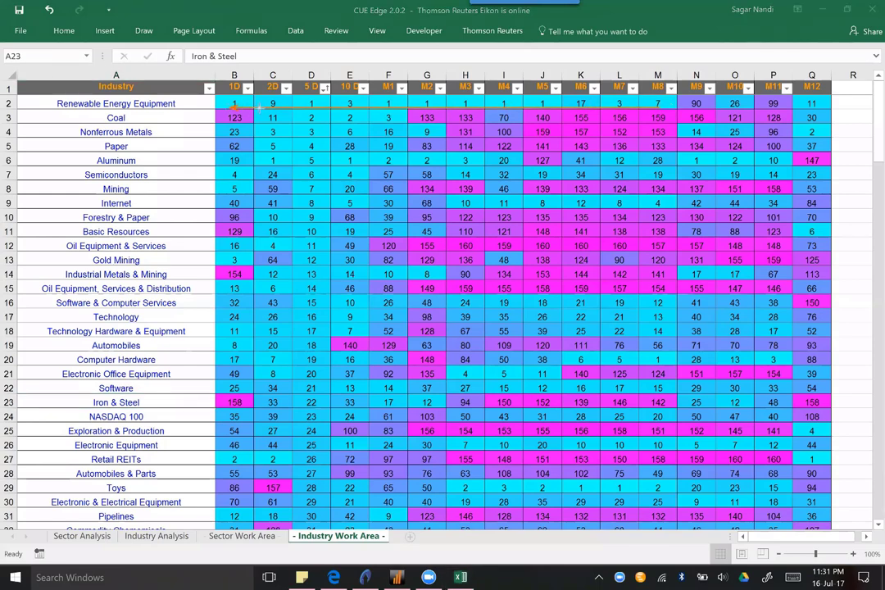
# - Mark the 5 D and 1D headers with arrows, and trace the Coal row from M12 back to the 2D rank
pyautogui.moveTo(298, 72); pyautogui.dragTo(314, 94)
pyautogui.moveTo(245, 72); pyautogui.dragTo(235, 89)
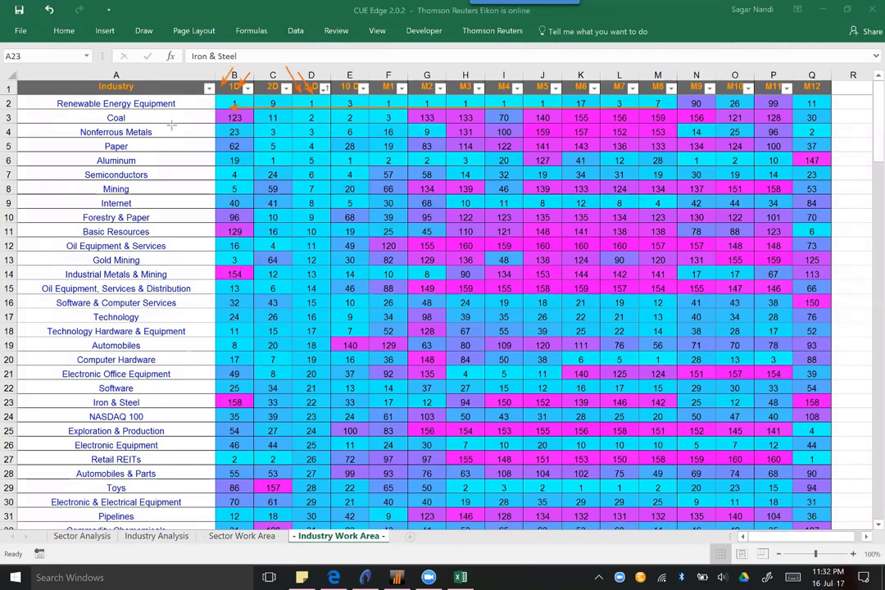
pyautogui.moveTo(150, 116); pyautogui.dragTo(187, 114)
pyautogui.moveTo(823, 118); pyautogui.dragTo(848, 121)
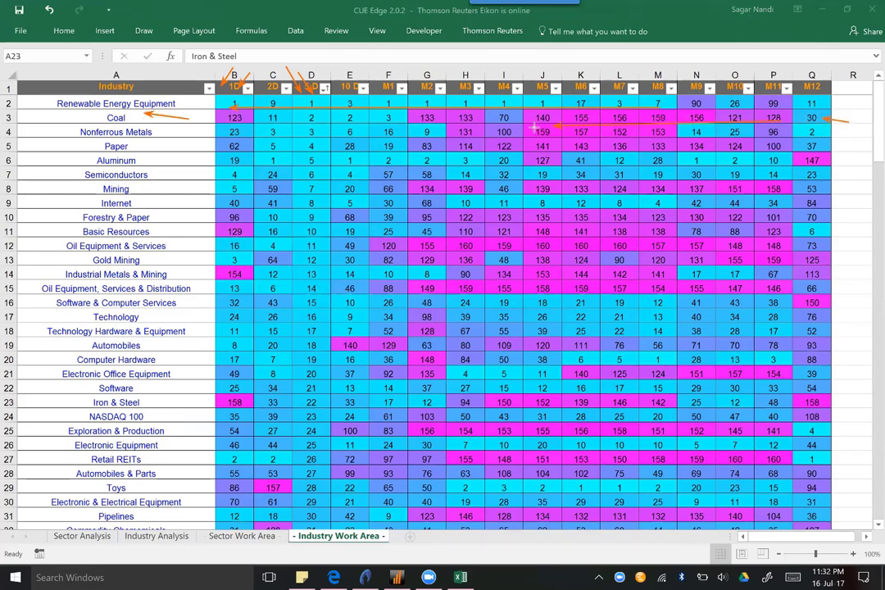
pyautogui.moveTo(819, 119); pyautogui.dragTo(515, 123)
pyautogui.moveTo(385, 119); pyautogui.dragTo(274, 120)
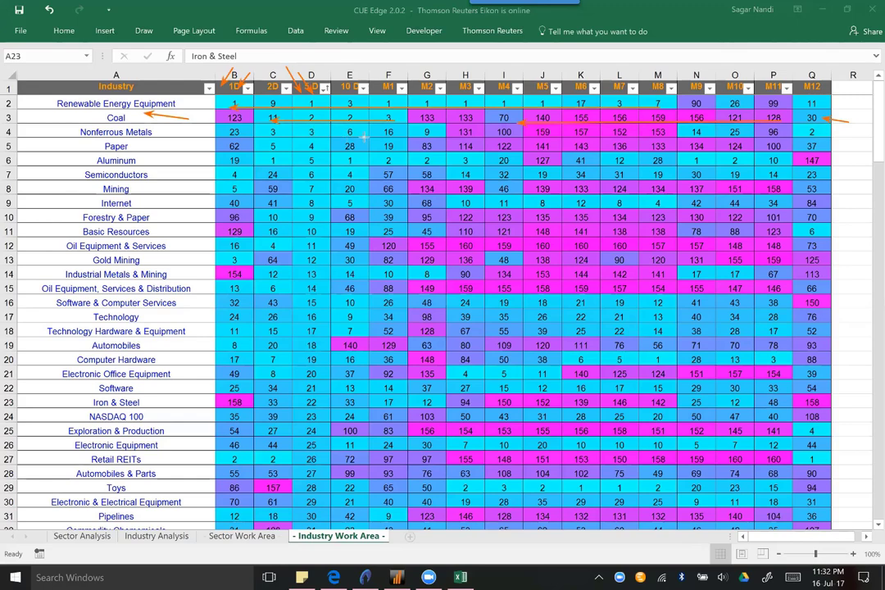
pyautogui.moveTo(312, 64); pyautogui.dragTo(315, 83)
# - Switch to NRP's charts in MetaStock and mark the weekly downtrend, the latest candle and its buy signal with arrows
pyautogui.hotkey('alt', 'Tab')
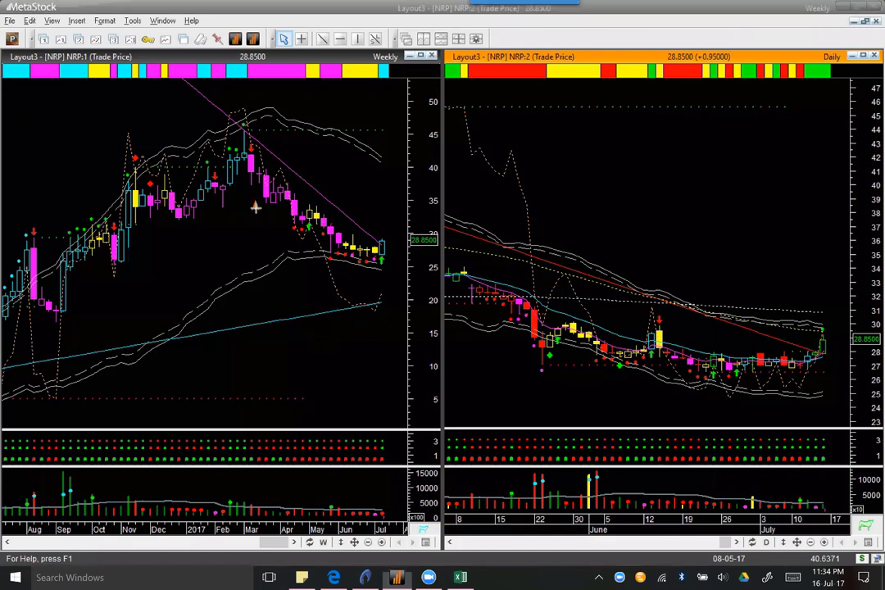
pyautogui.moveTo(255, 208); pyautogui.dragTo(322, 254)
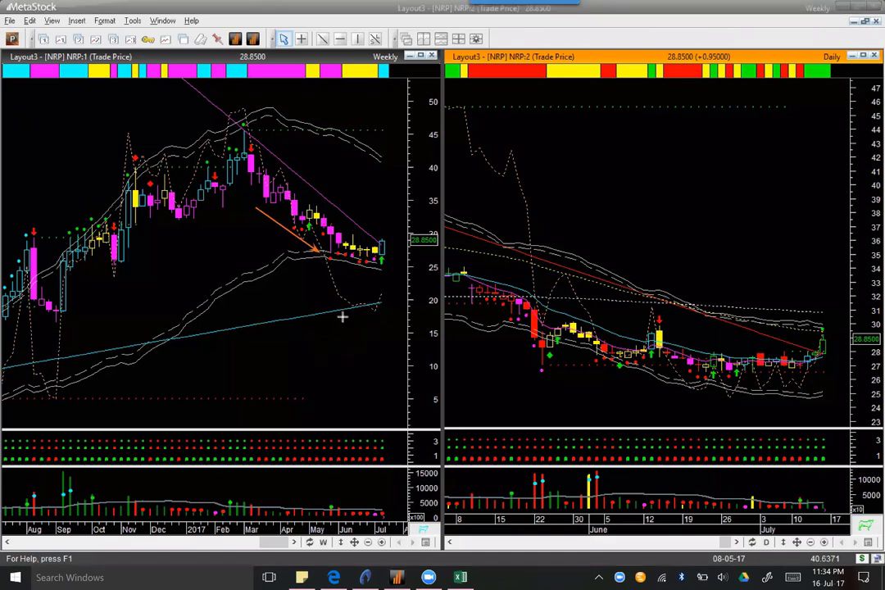
pyautogui.moveTo(321, 350); pyautogui.dragTo(380, 272)
pyautogui.moveTo(401, 221); pyautogui.dragTo(383, 240)
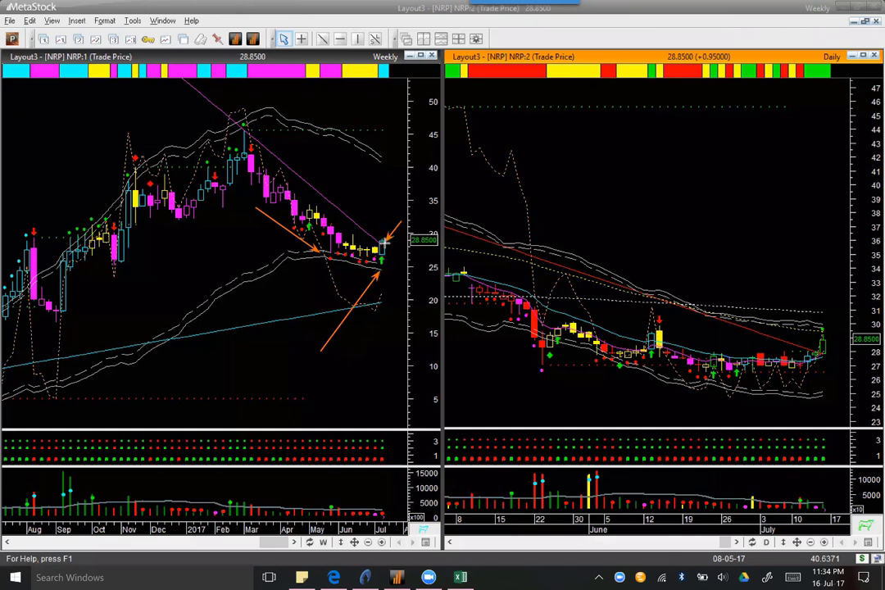
pyautogui.moveTo(410, 285); pyautogui.dragTo(385, 266)
# - Mark NRP's daily support near 27, the descending trendline and the latest breakout candle with arrows
pyautogui.moveTo(558, 371); pyautogui.dragTo(829, 363)
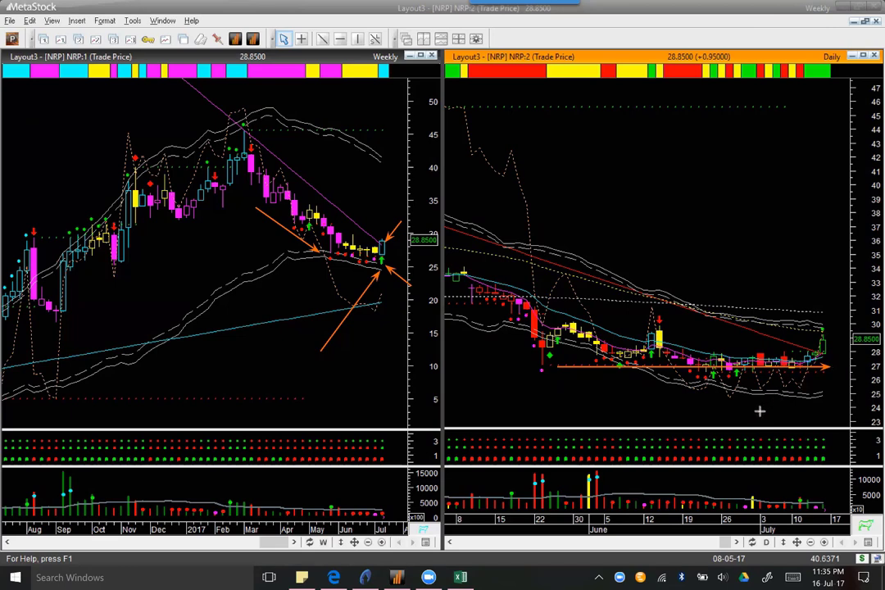
pyautogui.moveTo(758, 413); pyautogui.dragTo(808, 370)
pyautogui.moveTo(826, 376); pyautogui.dragTo(834, 380)
pyautogui.moveTo(833, 285); pyautogui.dragTo(827, 336)
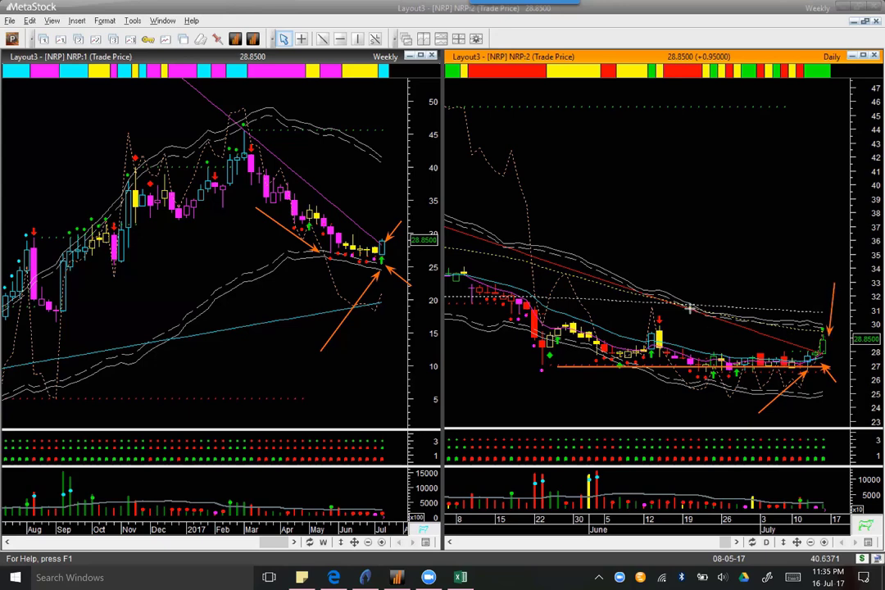
pyautogui.moveTo(588, 260)
pyautogui.mouseDown()
pyautogui.moveTo(647, 275)
pyautogui.moveTo(806, 345)
pyautogui.mouseUp()
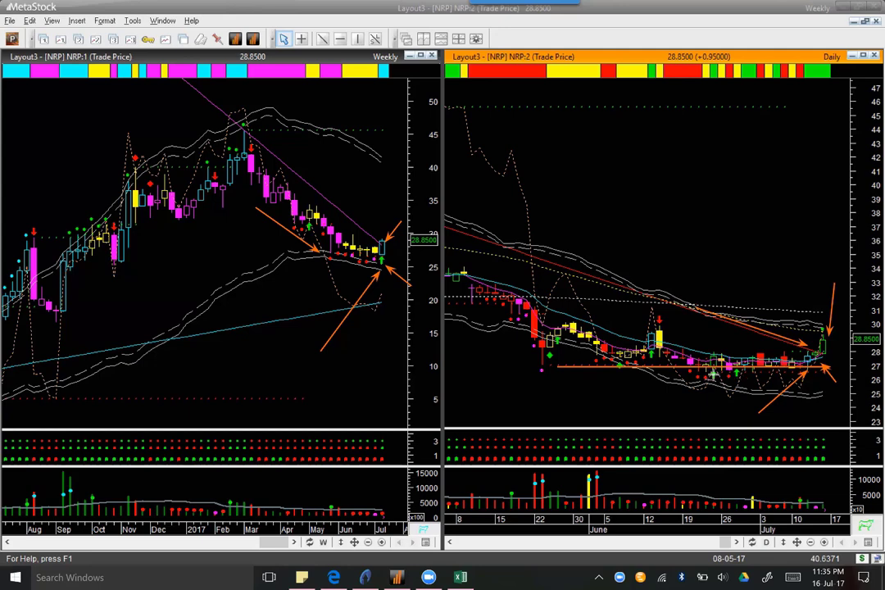
pyautogui.moveTo(861, 371); pyautogui.dragTo(854, 351)
pyautogui.moveTo(785, 291); pyautogui.dragTo(806, 316)
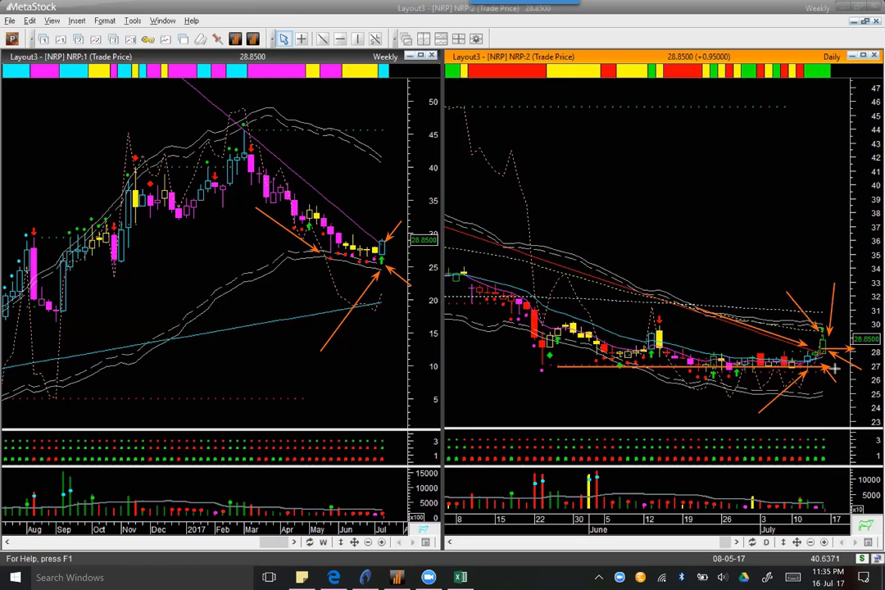
# - Draw horizontal arrows near 26, 30 and 31 on NRP's daily chart, and an upward arrow from the last weekly candle
pyautogui.moveTo(784, 376); pyautogui.dragTo(858, 376)
pyautogui.moveTo(799, 324); pyautogui.dragTo(856, 324)
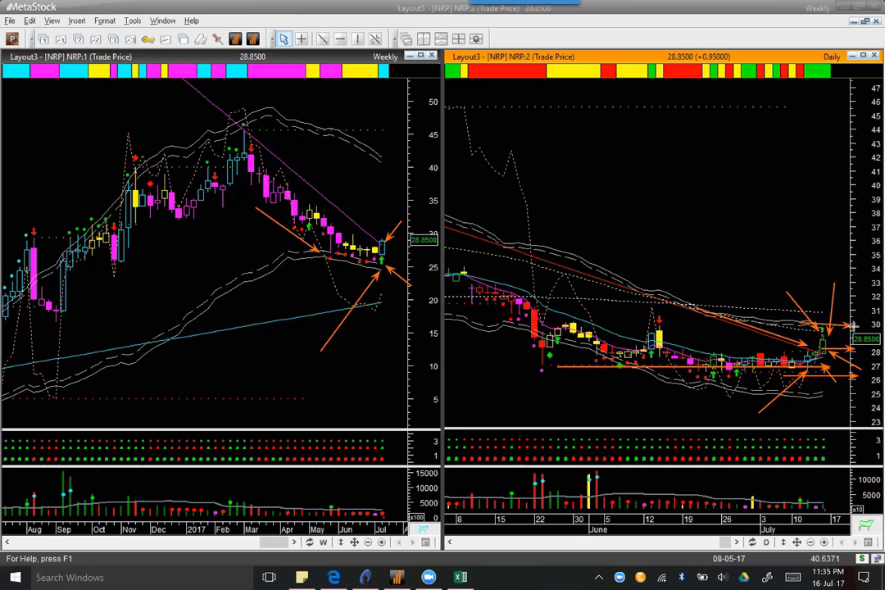
pyautogui.moveTo(801, 313); pyautogui.dragTo(852, 313)
pyautogui.moveTo(380, 232); pyautogui.dragTo(392, 192)
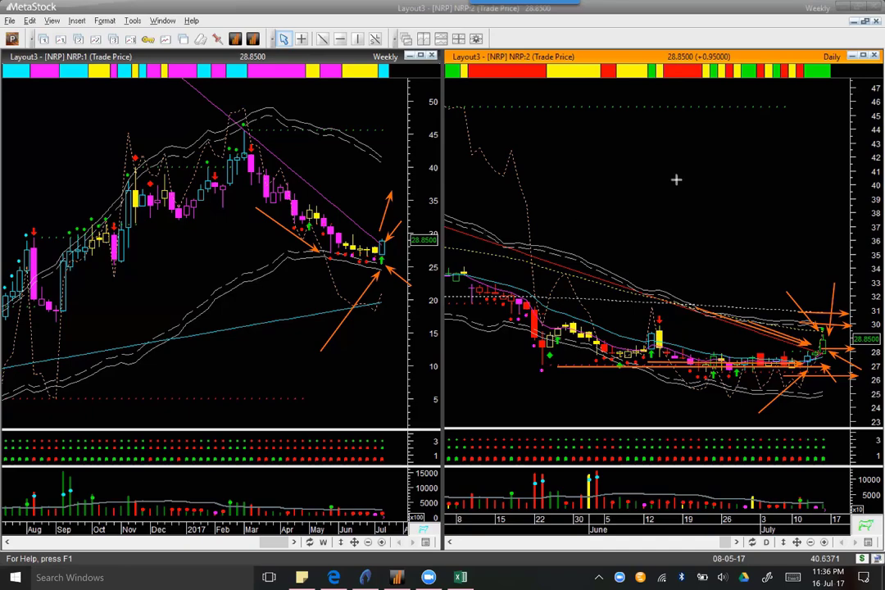
# - Switch to NRP's CUE Vital scorecard in Excel, mark the company name and peer group size, and box NRP's first four scores
pyautogui.hotkey('alt', 'Tab')
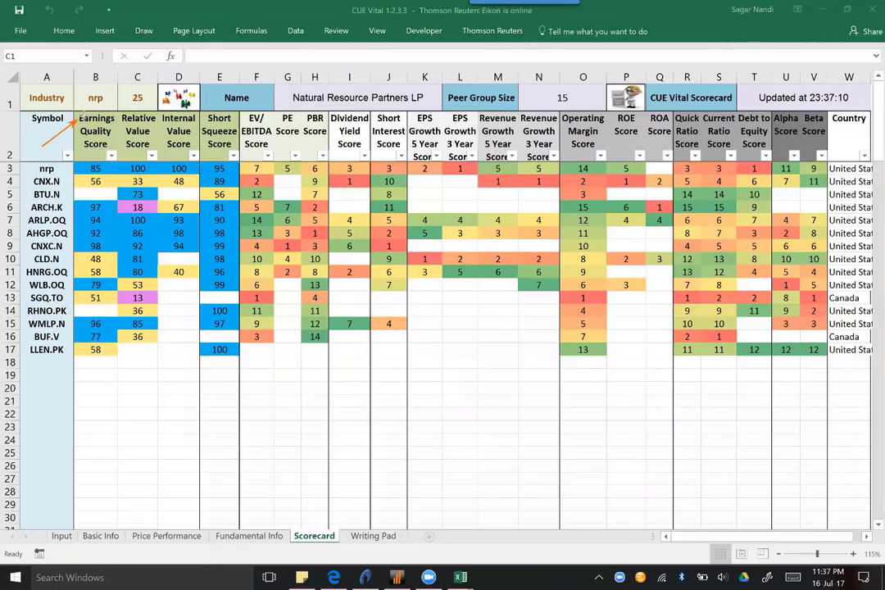
pyautogui.moveTo(294, 107); pyautogui.dragTo(407, 107)
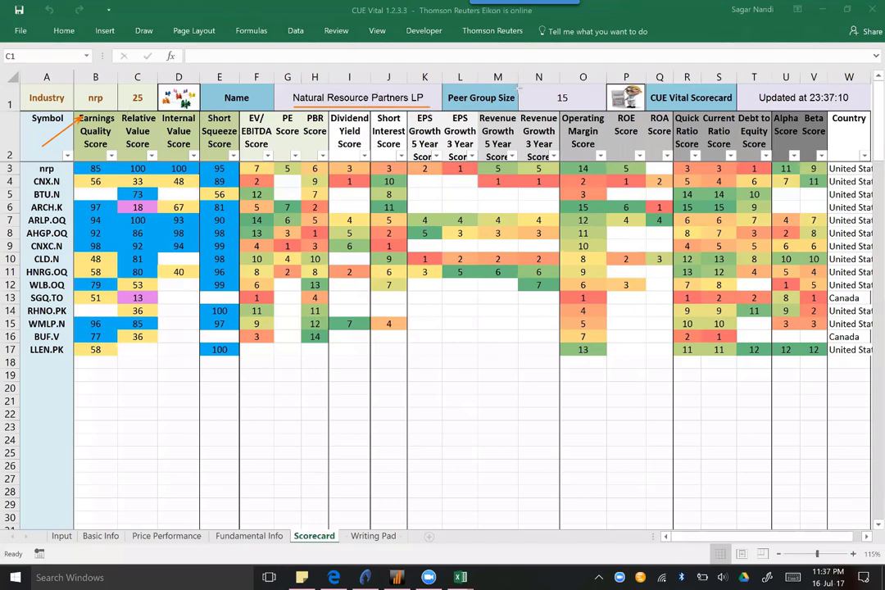
pyautogui.moveTo(519, 89); pyautogui.dragTo(550, 101)
pyautogui.moveTo(73, 111); pyautogui.dragTo(111, 162)
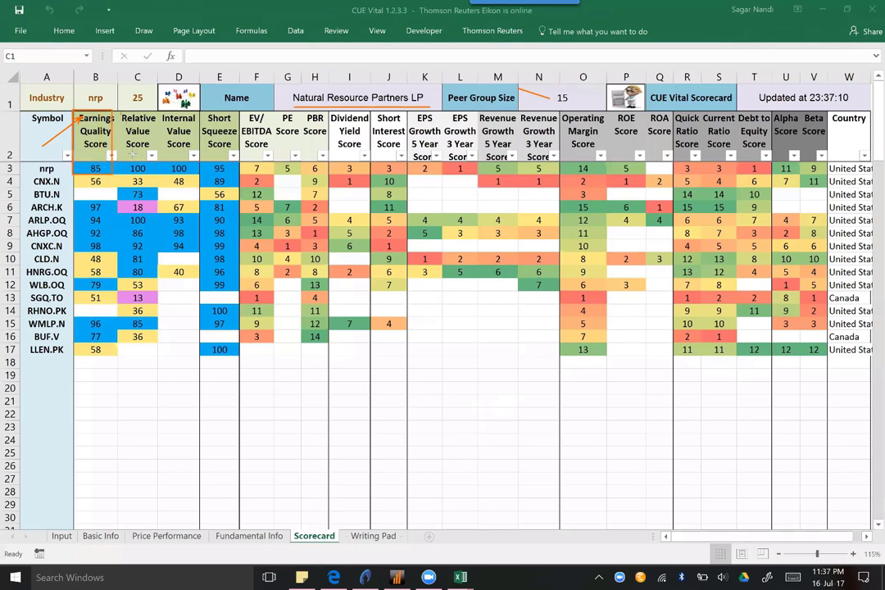
pyautogui.moveTo(121, 112); pyautogui.dragTo(153, 173)
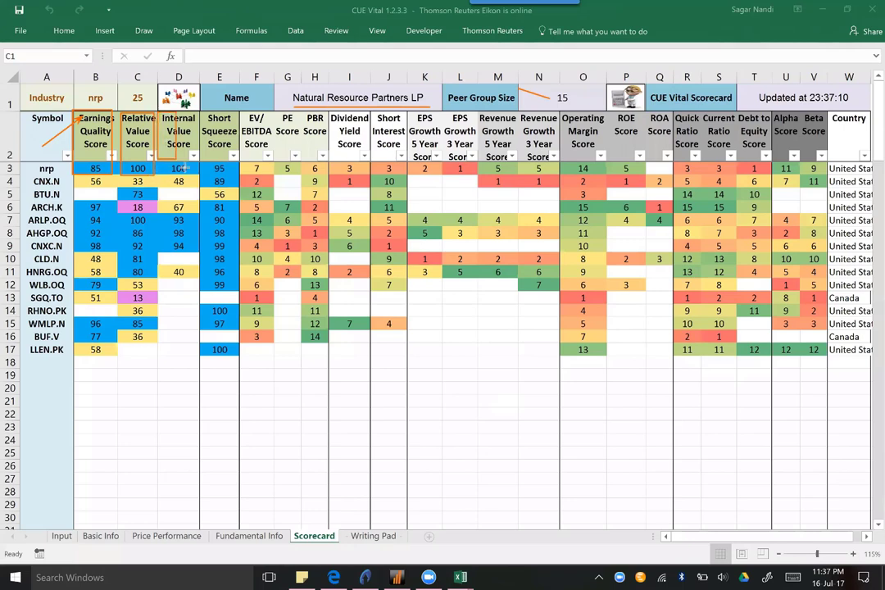
pyautogui.moveTo(158, 113); pyautogui.dragTo(196, 175)
pyautogui.moveTo(202, 112); pyautogui.dragTo(235, 174)
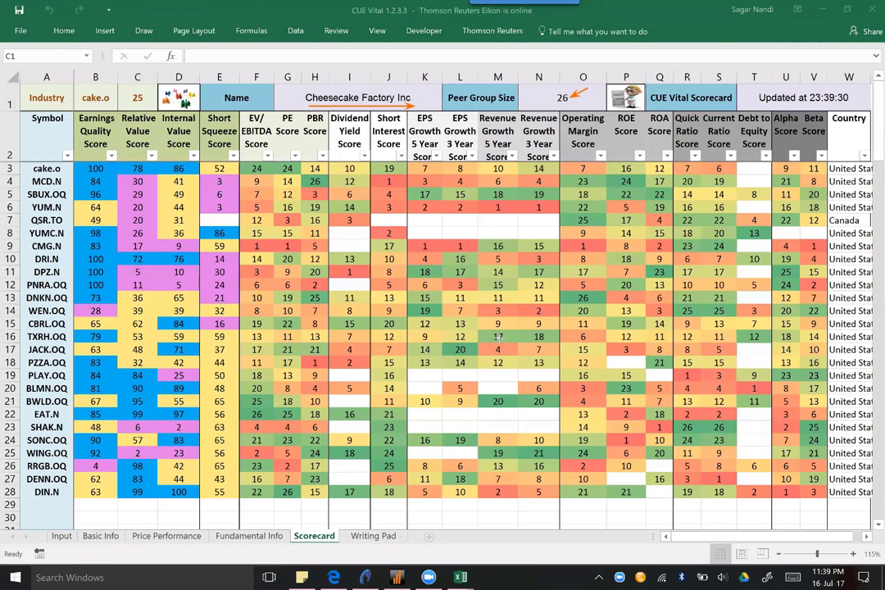
# - On the cake.o scorecard, box the Earnings Quality, Relative Value, Internal Value, EV/EBITDA and PE scores, the symbol list and the cake.o row
pyautogui.moveTo(74, 87); pyautogui.dragTo(114, 161)
pyautogui.moveTo(117, 89)
pyautogui.mouseDown()
pyautogui.moveTo(132, 143)
pyautogui.moveTo(156, 161)
pyautogui.mouseUp()
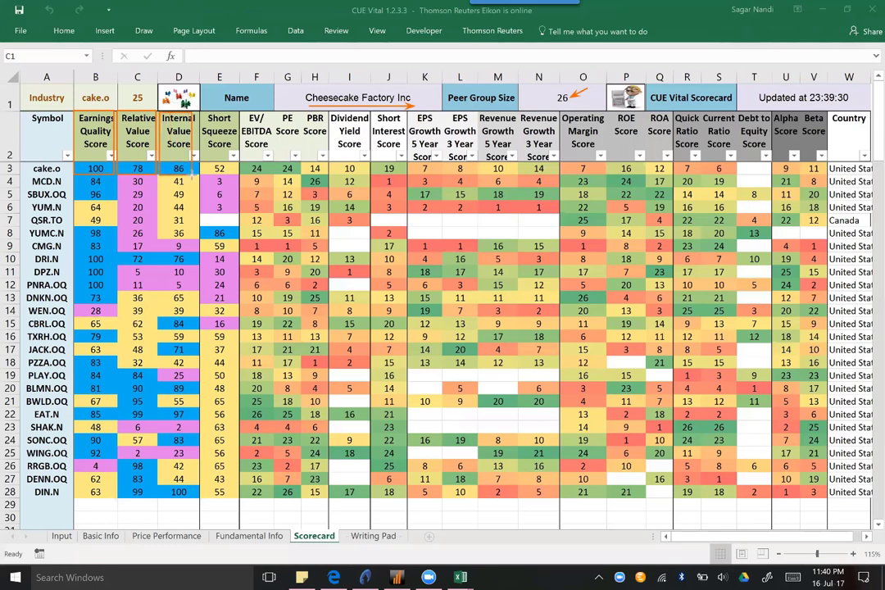
pyautogui.moveTo(159, 111); pyautogui.dragTo(195, 160)
pyautogui.moveTo(241, 113)
pyautogui.mouseDown()
pyautogui.moveTo(270, 168)
pyautogui.moveTo(300, 164)
pyautogui.mouseUp()
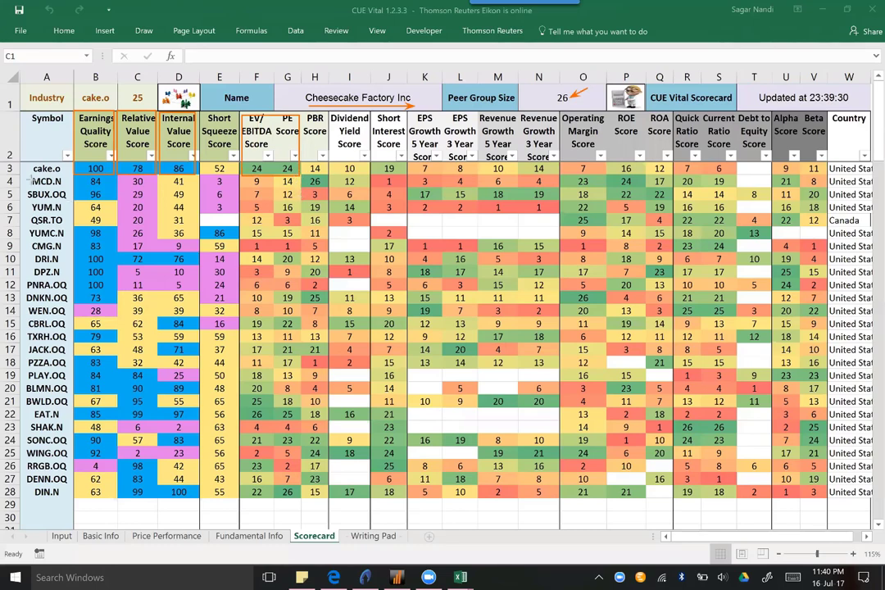
pyautogui.moveTo(18, 161); pyautogui.dragTo(71, 247)
pyautogui.moveTo(85, 379); pyautogui.dragTo(72, 507)
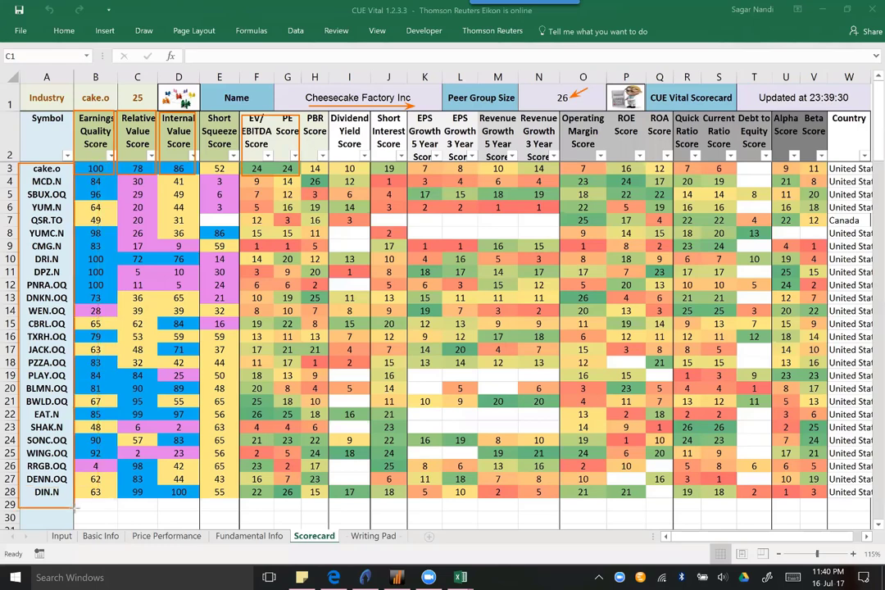
pyautogui.moveTo(17, 159); pyautogui.dragTo(204, 173)
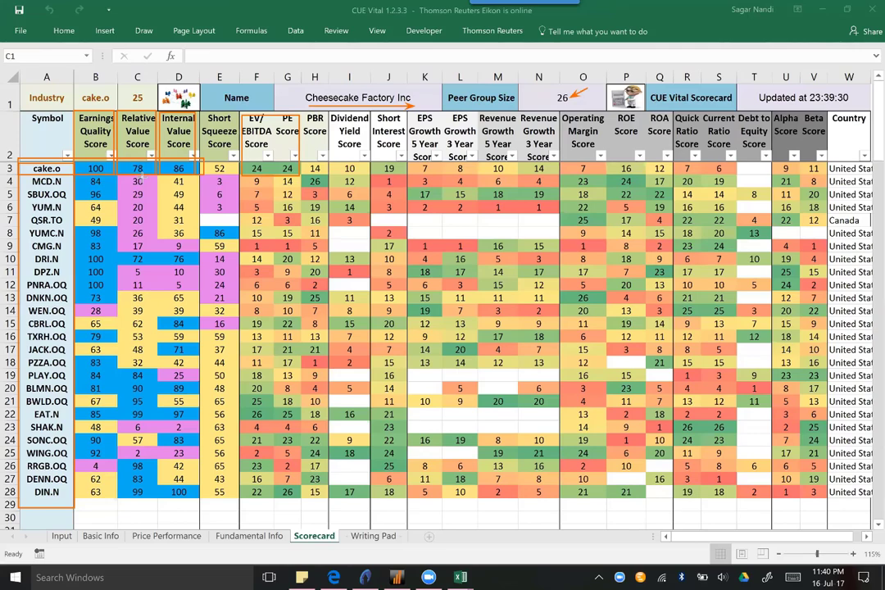
# - Switch to CAKE.O's charts in MetaStock and mark the weekly and daily declines, support near 49 and latest candles with arrows
pyautogui.hotkey('alt', 'Tab')
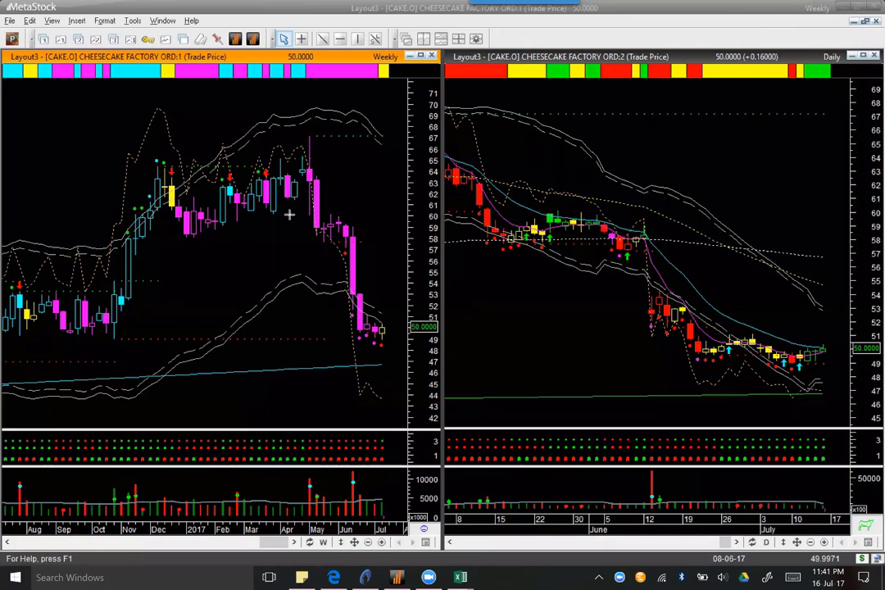
pyautogui.moveTo(289, 215); pyautogui.dragTo(350, 326)
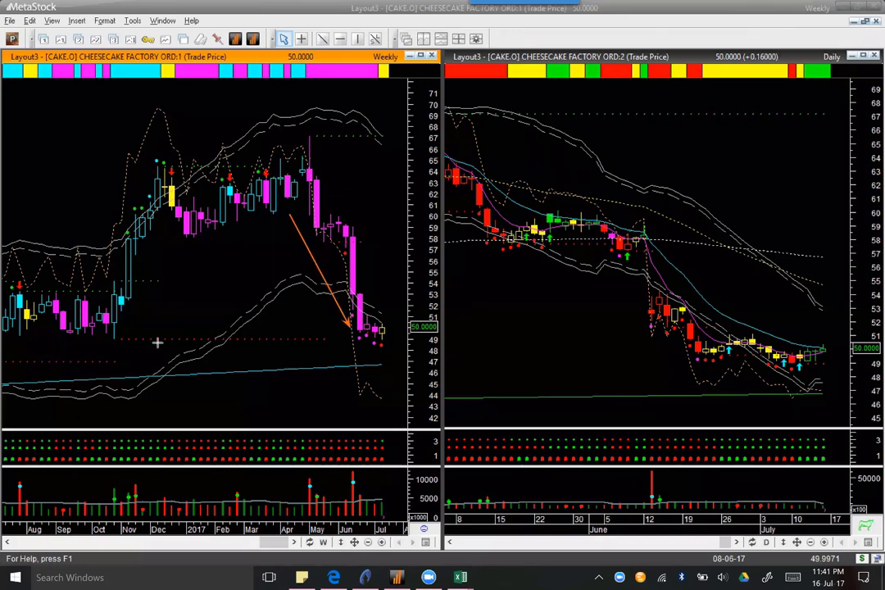
pyautogui.moveTo(119, 338); pyautogui.dragTo(405, 365)
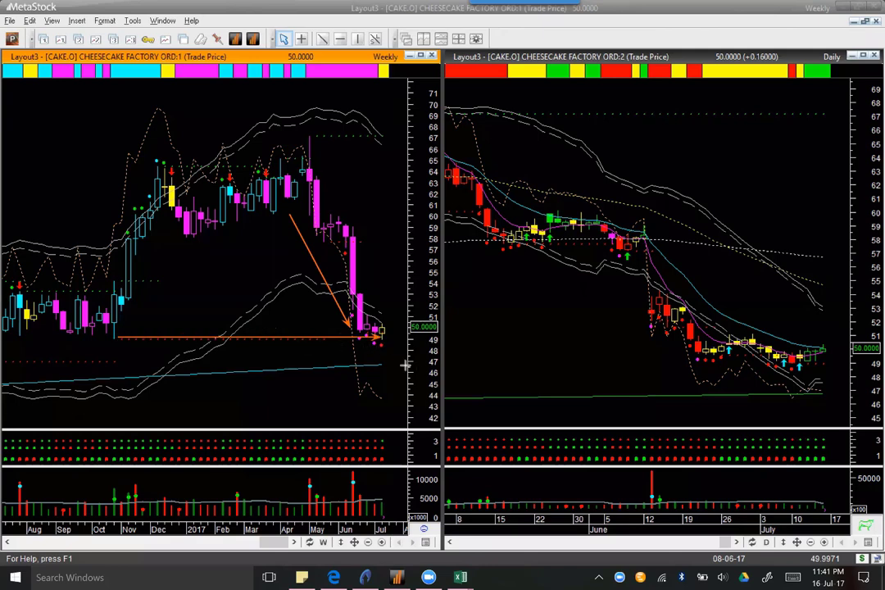
pyautogui.moveTo(413, 366); pyautogui.dragTo(392, 343)
pyautogui.moveTo(514, 265)
pyautogui.mouseDown()
pyautogui.moveTo(635, 320)
pyautogui.moveTo(680, 367)
pyautogui.moveTo(815, 360)
pyautogui.moveTo(826, 338)
pyautogui.moveTo(833, 347)
pyautogui.mouseUp()
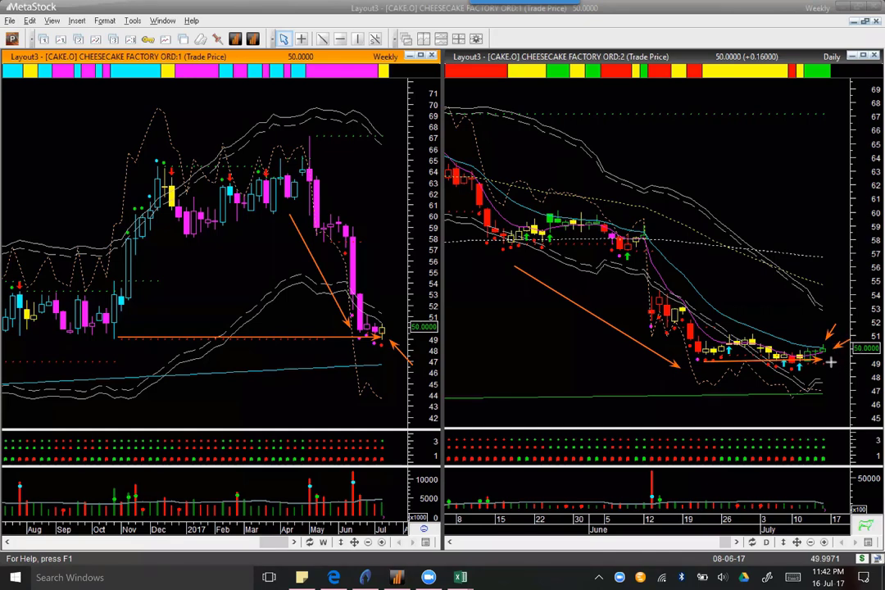
pyautogui.moveTo(833, 349); pyautogui.dragTo(852, 354)
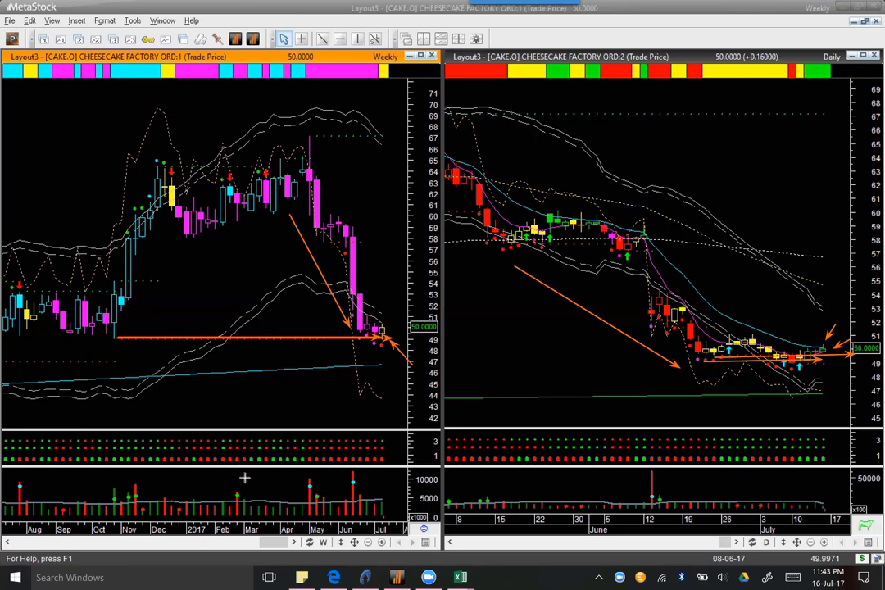
# - Switch to Edge showing the Superior Profit home page
pyautogui.hotkey('alt', 'Tab')
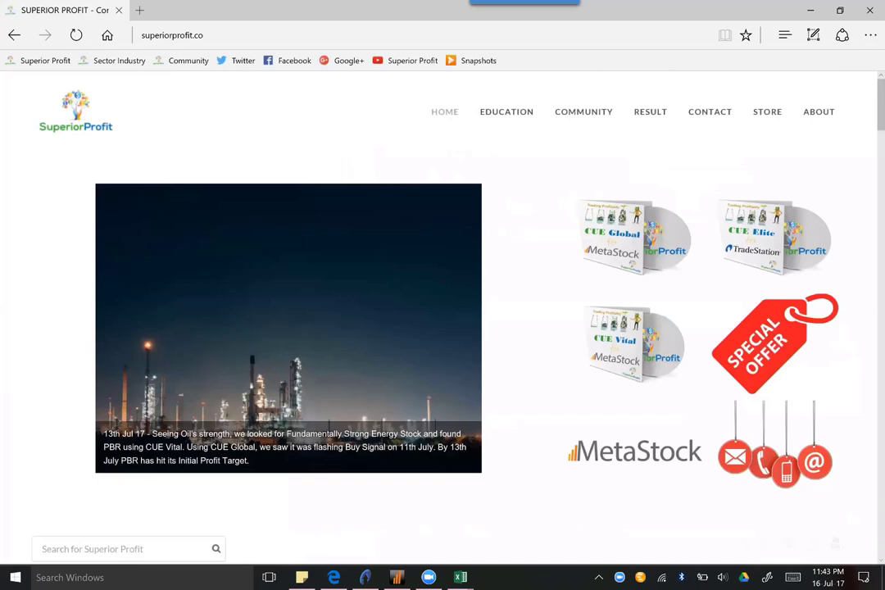